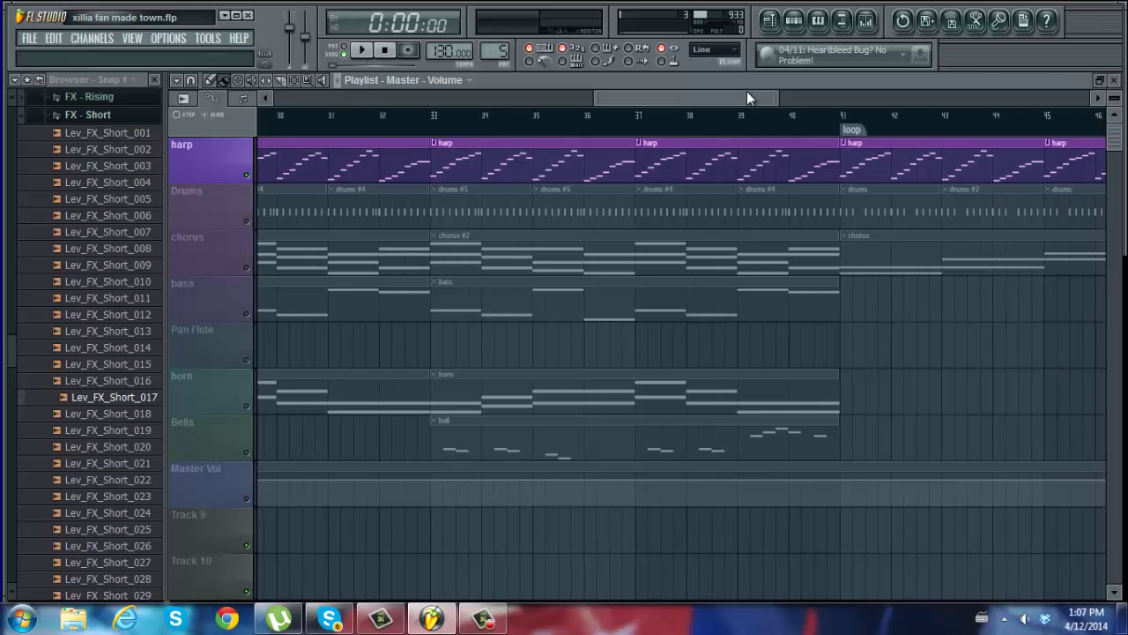
Step: Open the intro's first harp clip in the piano roll and play it through alone in pattern mode
{"action": "left_click_drag", "start_coordinate": [747, 91], "coordinate": [331, 107]}
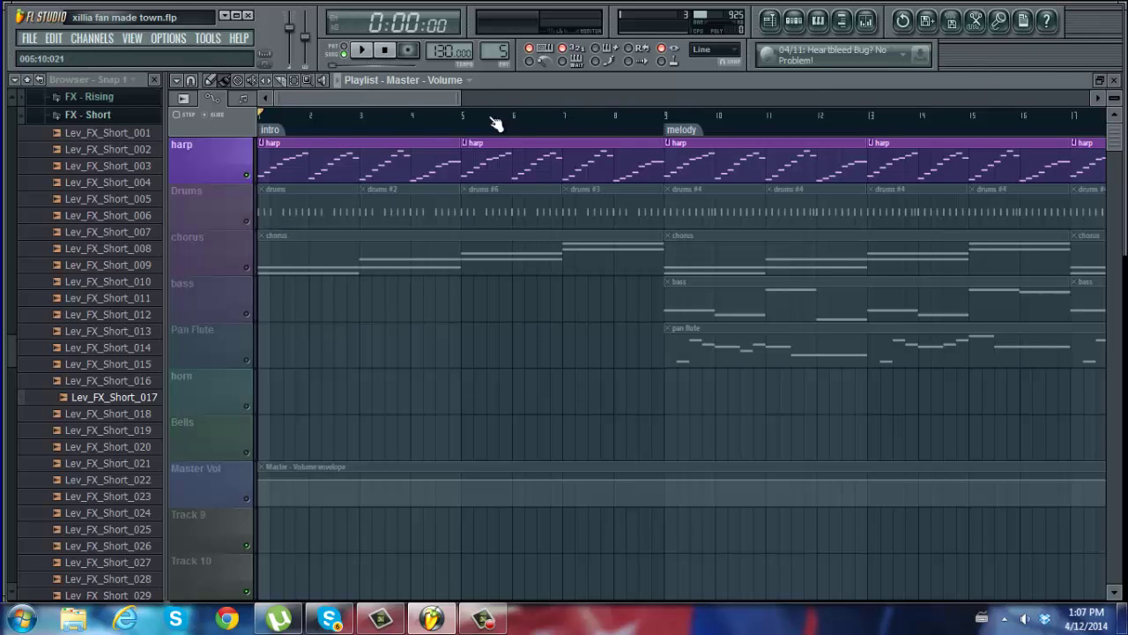
{"action": "left_click_drag", "start_coordinate": [416, 99], "coordinate": [215, 106]}
{"action": "double_click", "coordinate": [302, 159]}
{"action": "left_click", "coordinate": [198, 118]}
{"action": "left_click", "coordinate": [344, 50]}
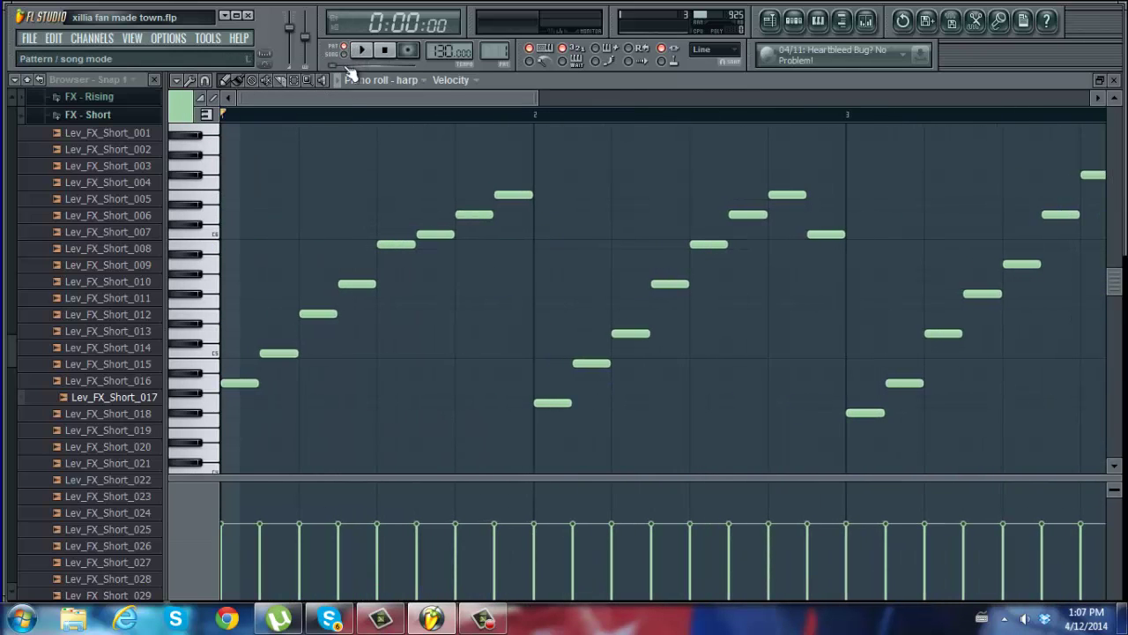
{"action": "left_click_drag", "start_coordinate": [332, 99], "coordinate": [274, 111]}
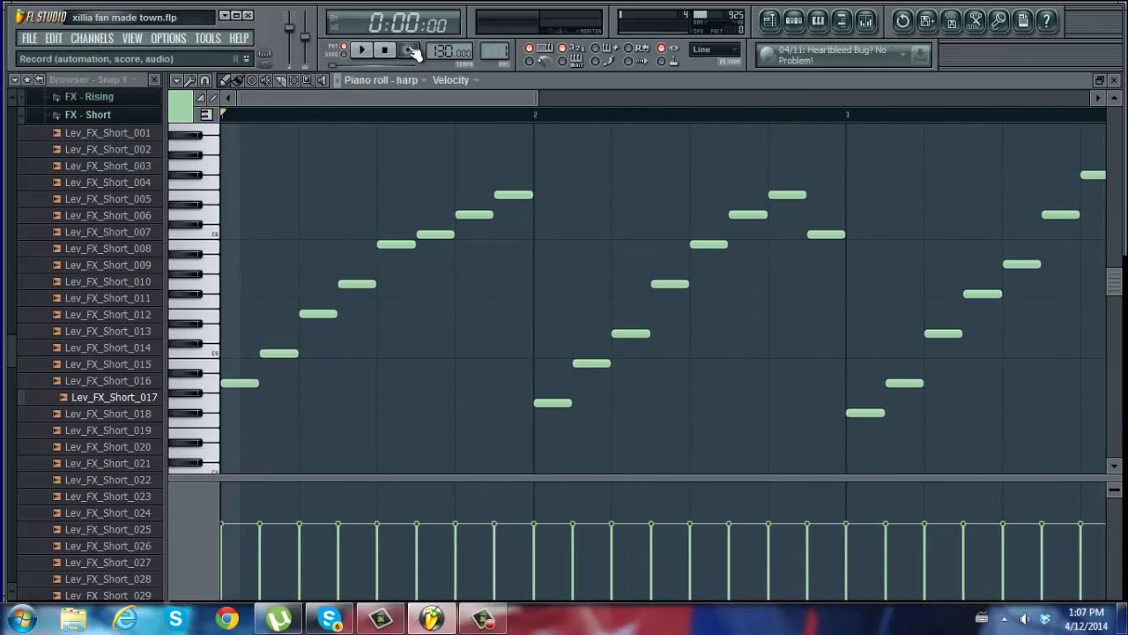
{"action": "left_click", "coordinate": [366, 51]}
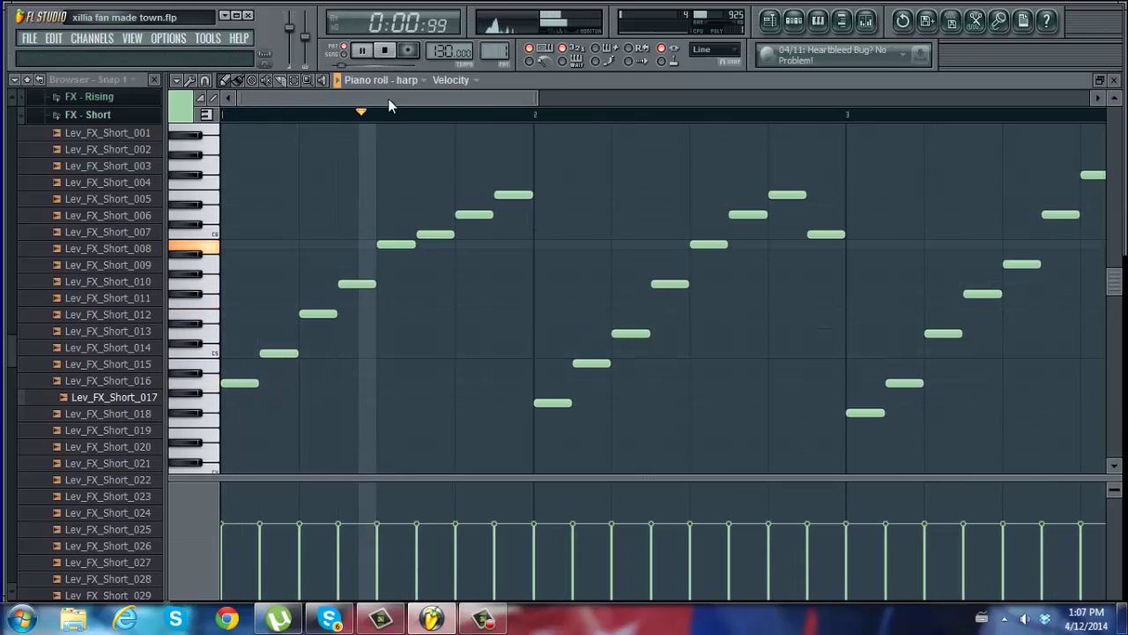
{"action": "left_click_drag", "start_coordinate": [432, 104], "coordinate": [631, 87]}
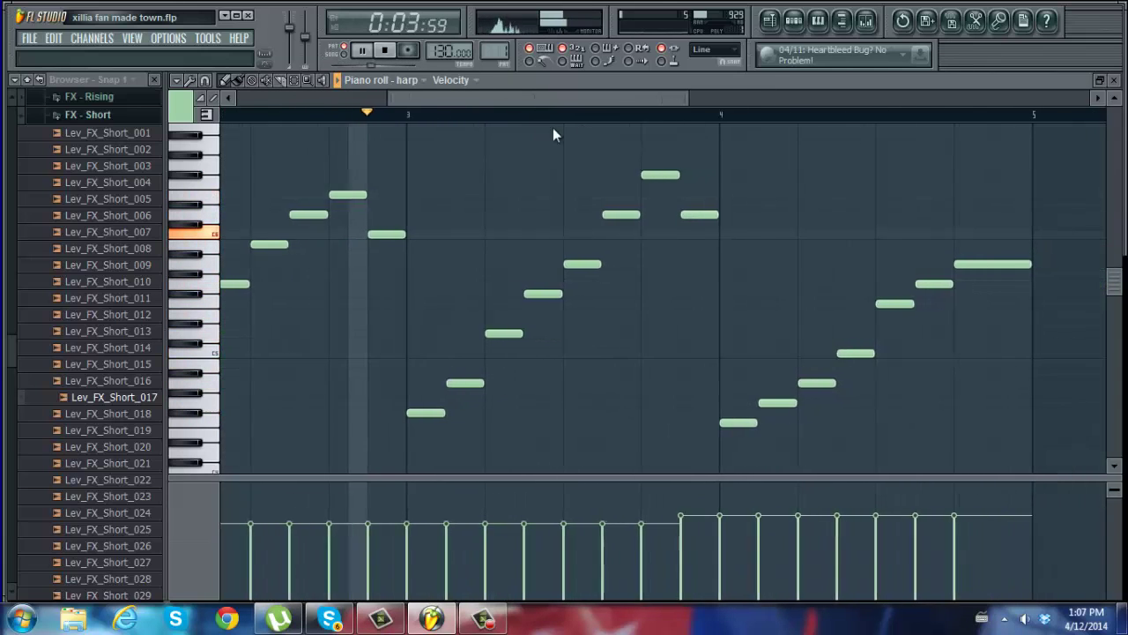
{"action": "left_click", "coordinate": [385, 51]}
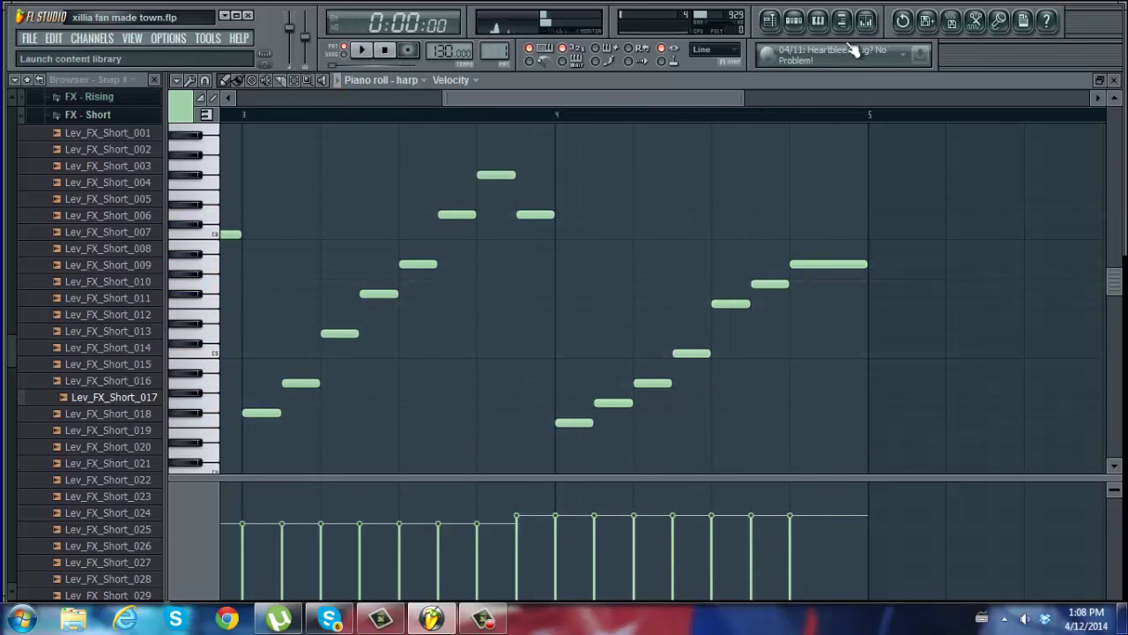
Step: Return to the playlist and unmute the Drums track
{"action": "left_click", "coordinate": [775, 19]}
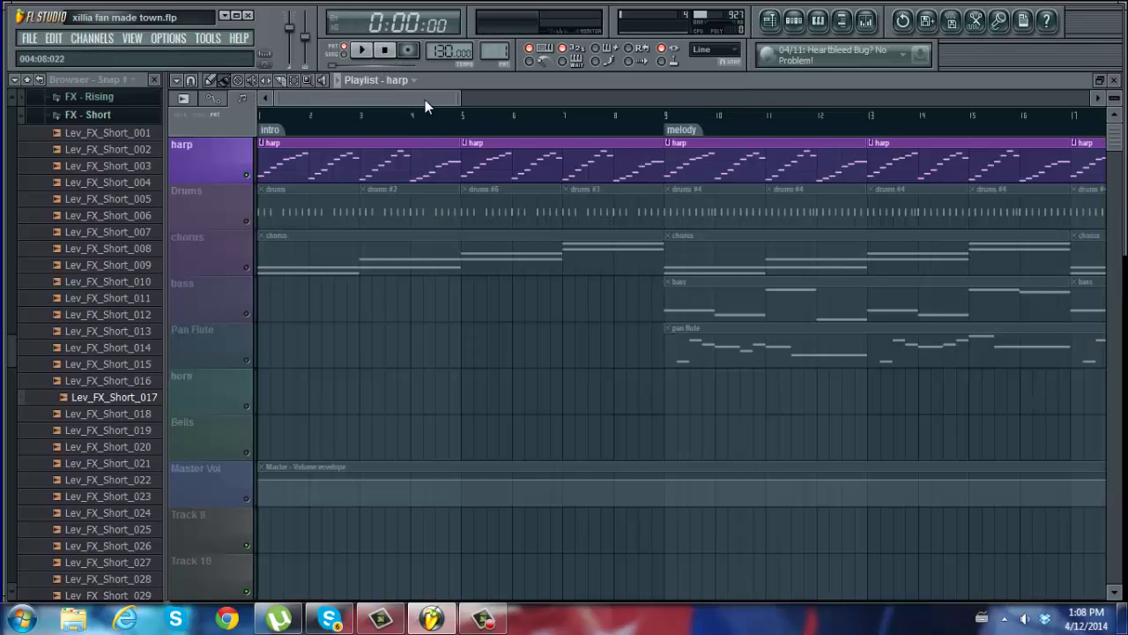
{"action": "mouse_move", "coordinate": [487, 156]}
{"action": "left_mouse_down"}
{"action": "mouse_move", "coordinate": [433, 164]}
{"action": "mouse_move", "coordinate": [499, 168]}
{"action": "left_mouse_up"}
{"action": "right_click", "coordinate": [408, 168]}
{"action": "left_click_drag", "start_coordinate": [403, 214], "coordinate": [379, 110]}
{"action": "mouse_move", "coordinate": [473, 138]}
{"action": "left_mouse_down"}
{"action": "mouse_move", "coordinate": [503, 147]}
{"action": "mouse_move", "coordinate": [461, 126]}
{"action": "mouse_move", "coordinate": [470, 99]}
{"action": "mouse_move", "coordinate": [897, 118]}
{"action": "mouse_move", "coordinate": [933, 100]}
{"action": "mouse_move", "coordinate": [921, 96]}
{"action": "mouse_move", "coordinate": [947, 97]}
{"action": "mouse_move", "coordinate": [594, 109]}
{"action": "mouse_move", "coordinate": [431, 131]}
{"action": "mouse_move", "coordinate": [410, 123]}
{"action": "mouse_move", "coordinate": [456, 96]}
{"action": "mouse_move", "coordinate": [373, 113]}
{"action": "left_mouse_up"}
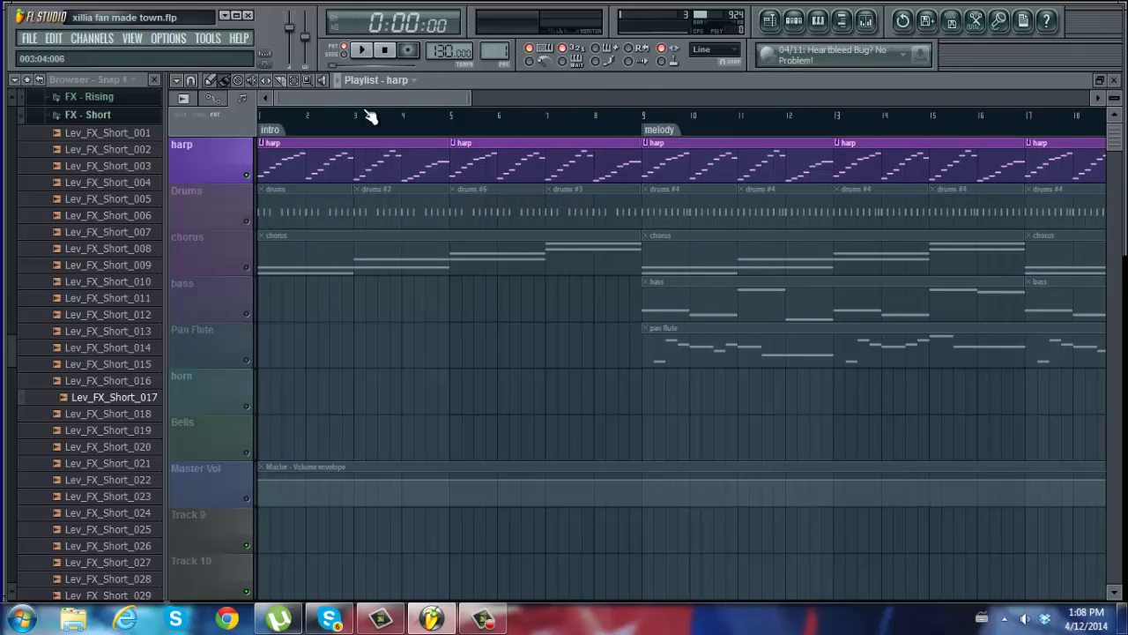
{"action": "left_click", "coordinate": [252, 225]}
Step: Open the first drums clip of the intro and examine its step sequencer pattern
{"action": "left_click", "coordinate": [478, 102]}
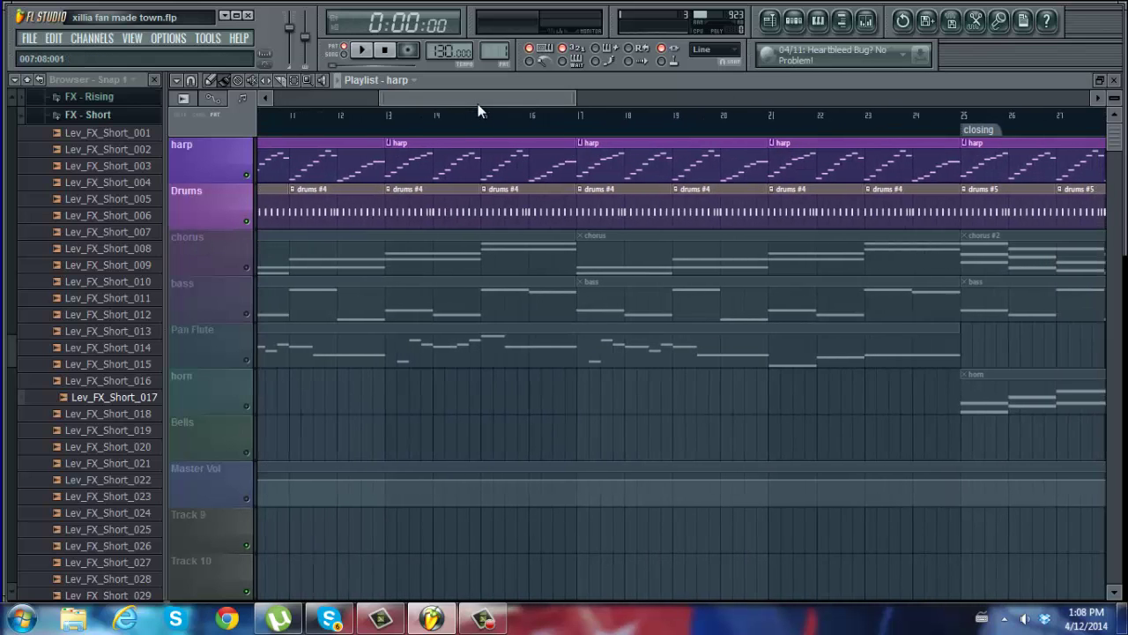
{"action": "left_click_drag", "start_coordinate": [428, 100], "coordinate": [267, 110]}
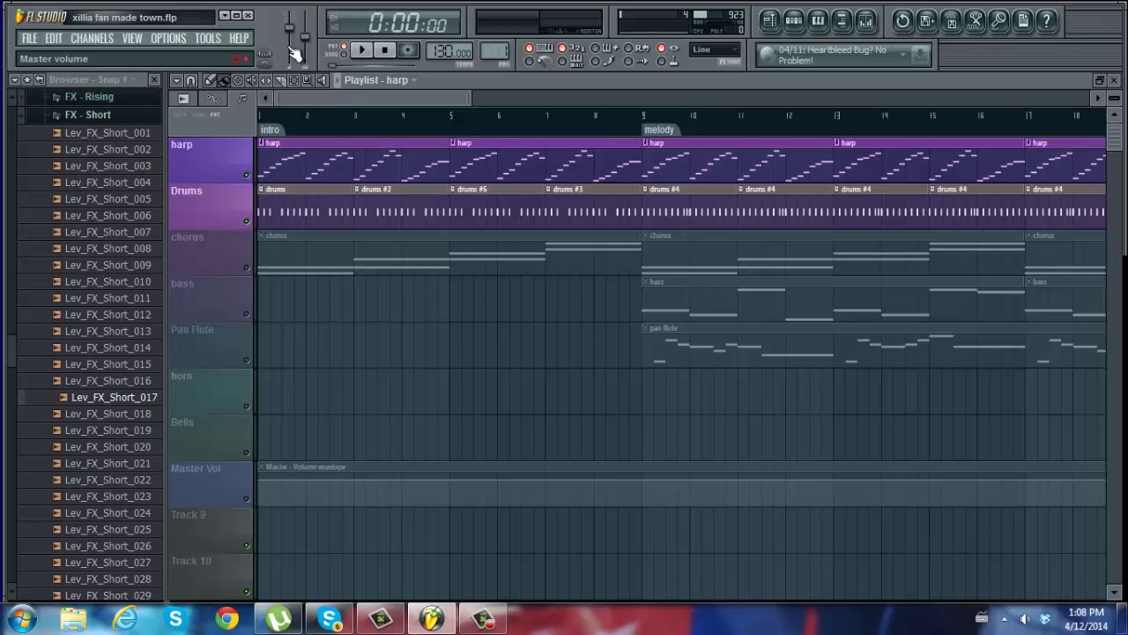
{"action": "double_click", "coordinate": [320, 209]}
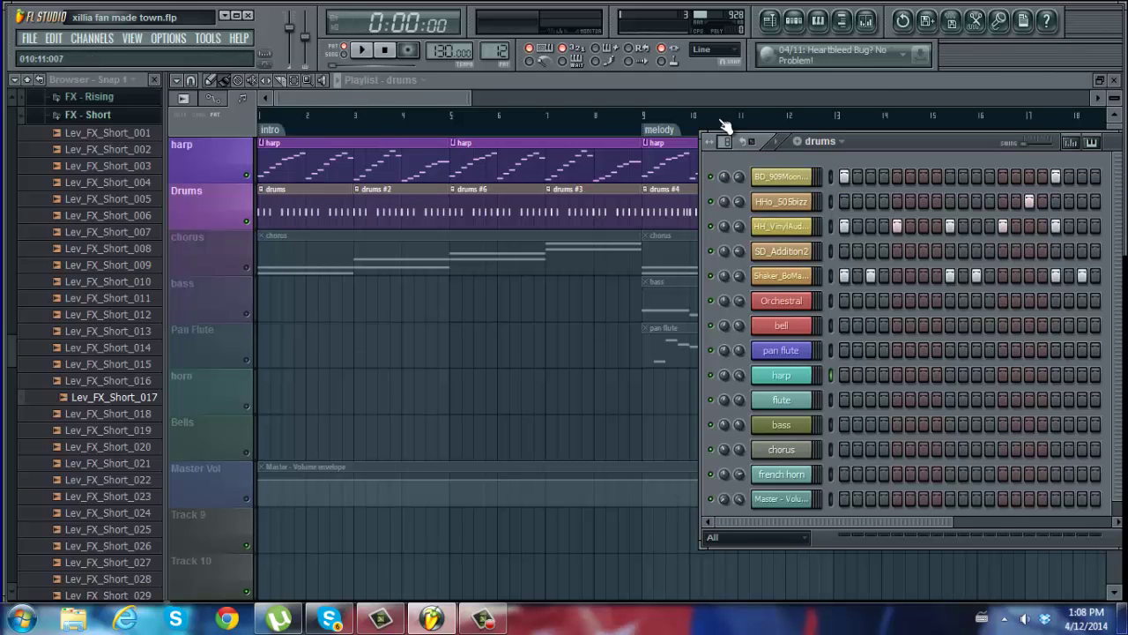
{"action": "left_click", "coordinate": [401, 100]}
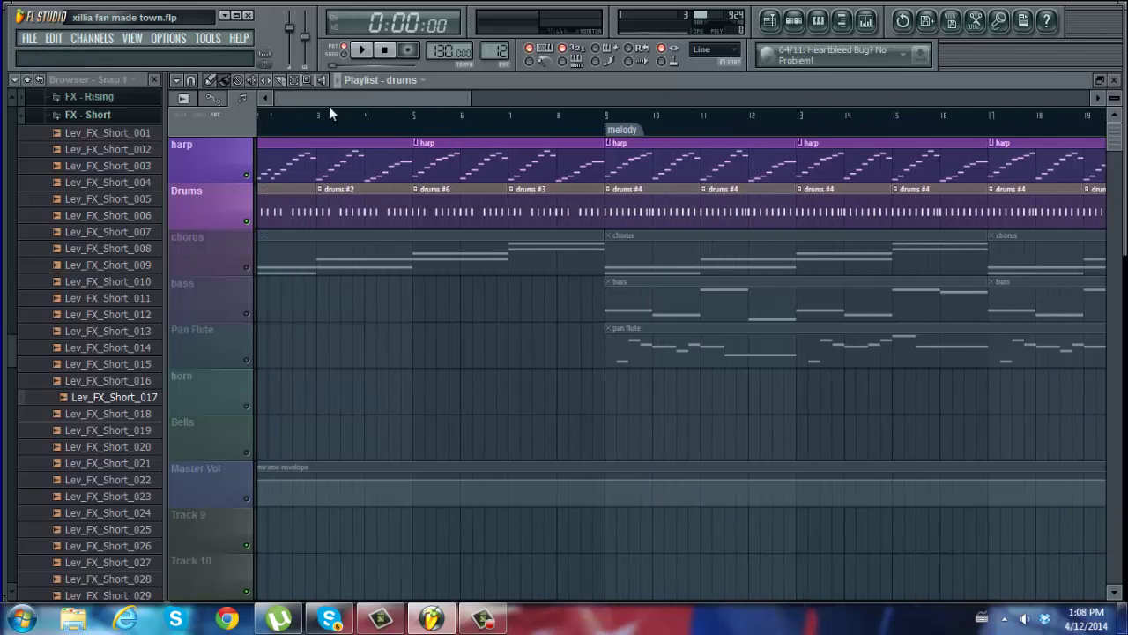
{"action": "left_click", "coordinate": [795, 24]}
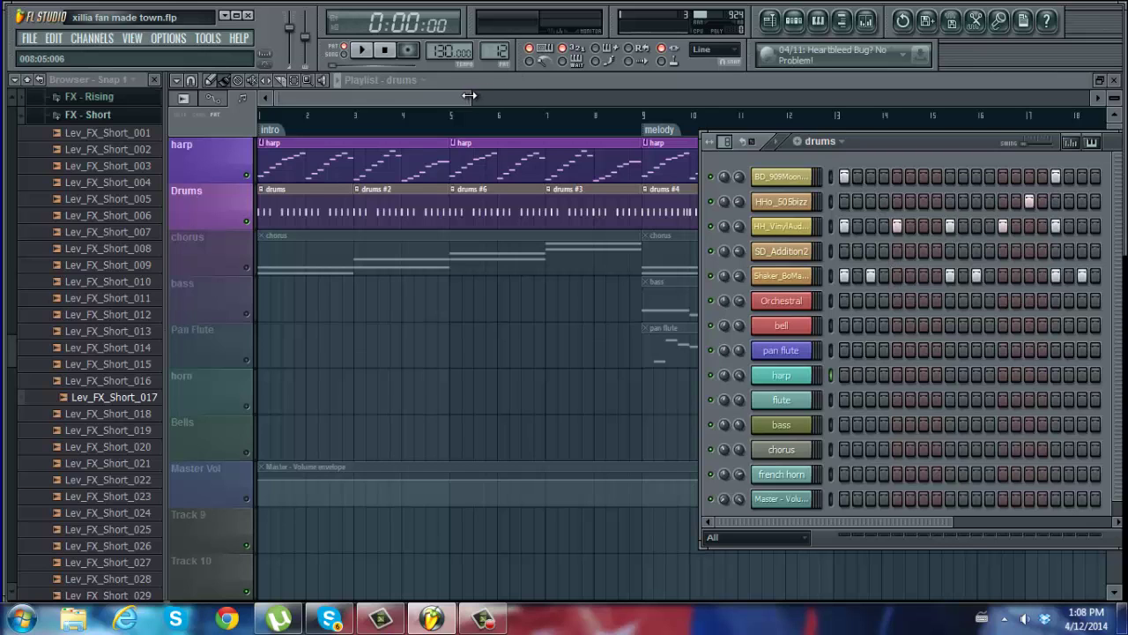
Step: Play the intro in song mode with the harp and drums together, and stop playback
{"action": "left_click_drag", "start_coordinate": [469, 96], "coordinate": [482, 96]}
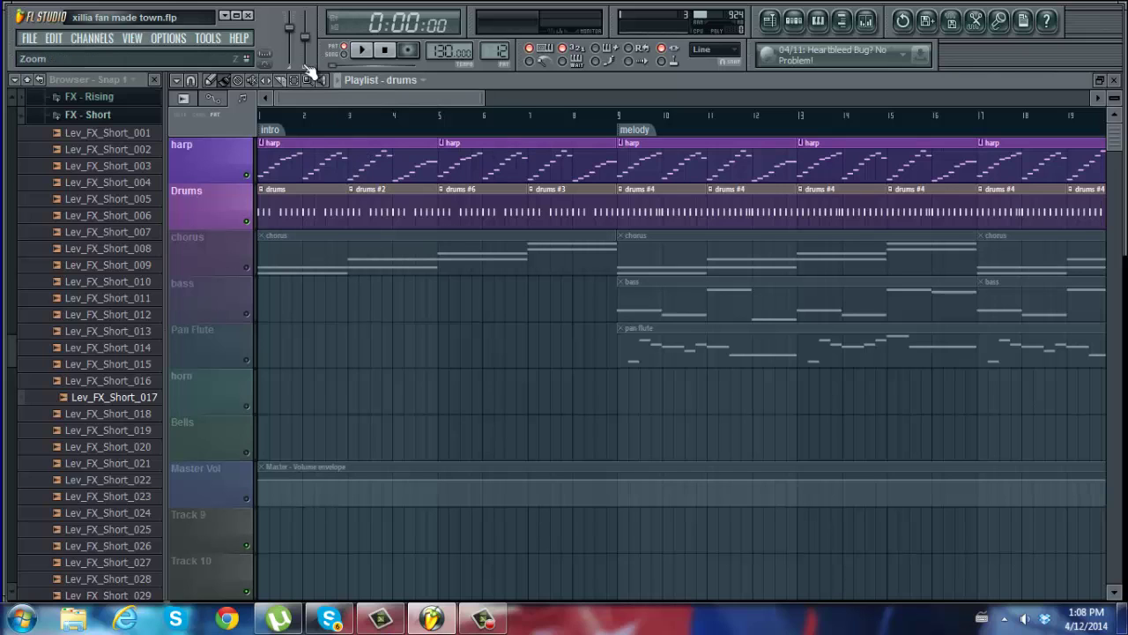
{"action": "left_click", "coordinate": [363, 51]}
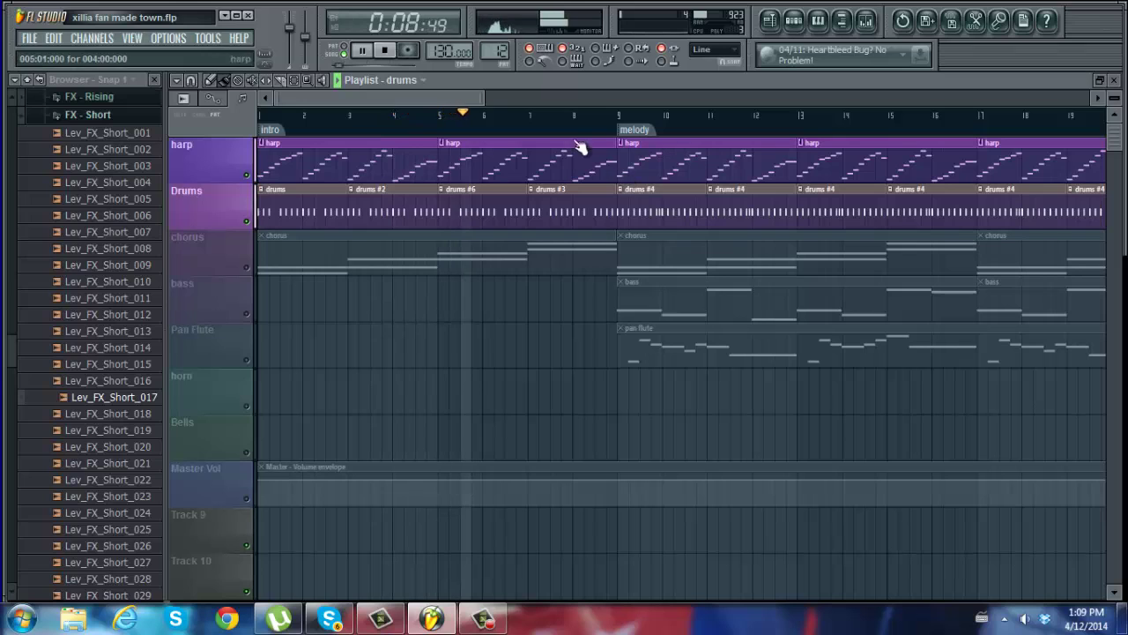
{"action": "left_click", "coordinate": [386, 51]}
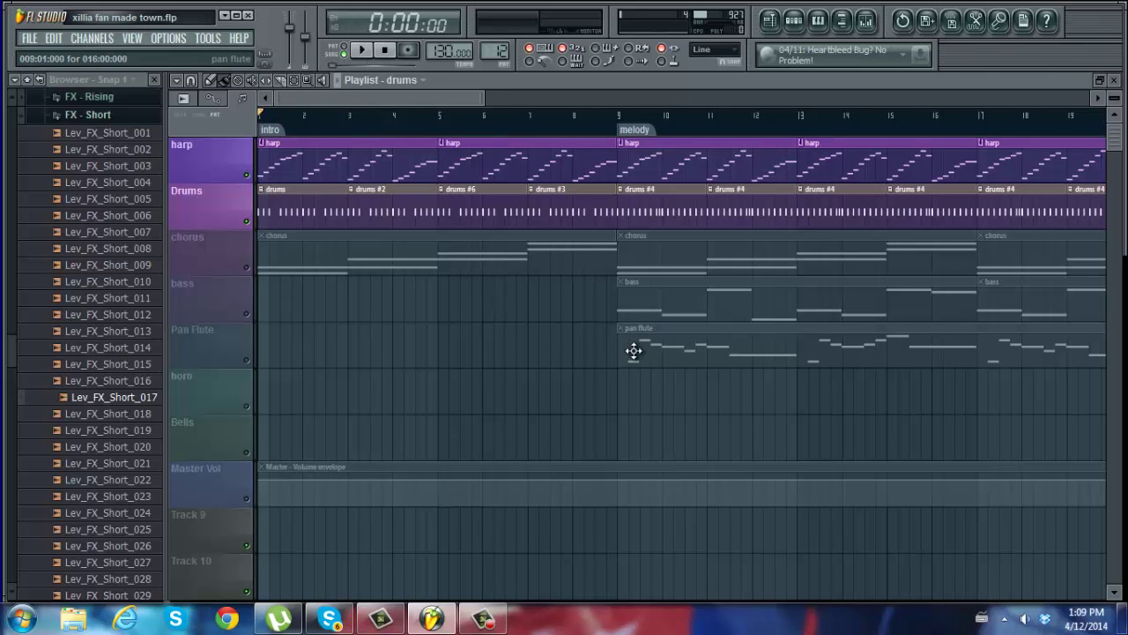
Step: Unmute the Pan Flute, bass and chorus tracks in the playlist
{"action": "left_click", "coordinate": [247, 359]}
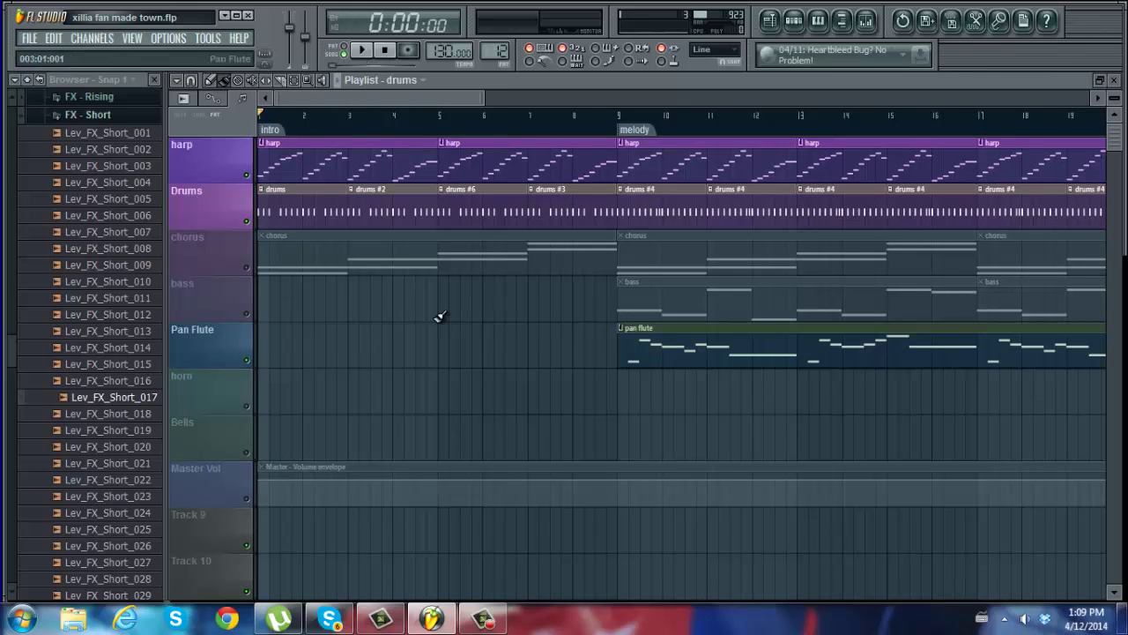
{"action": "left_click", "coordinate": [248, 314]}
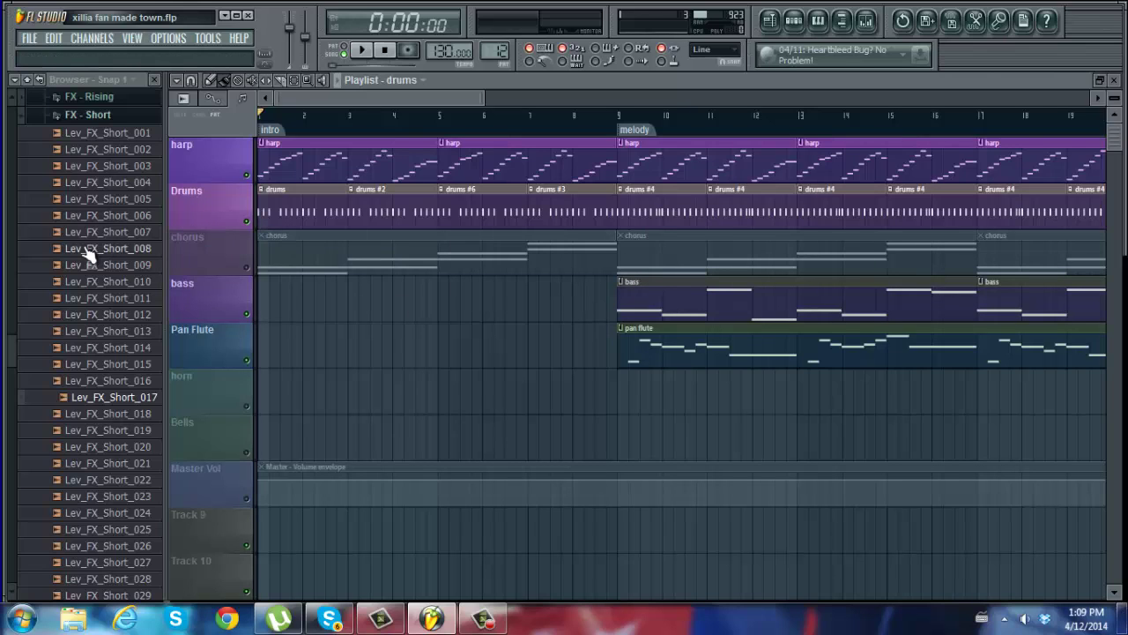
{"action": "left_click", "coordinate": [248, 268]}
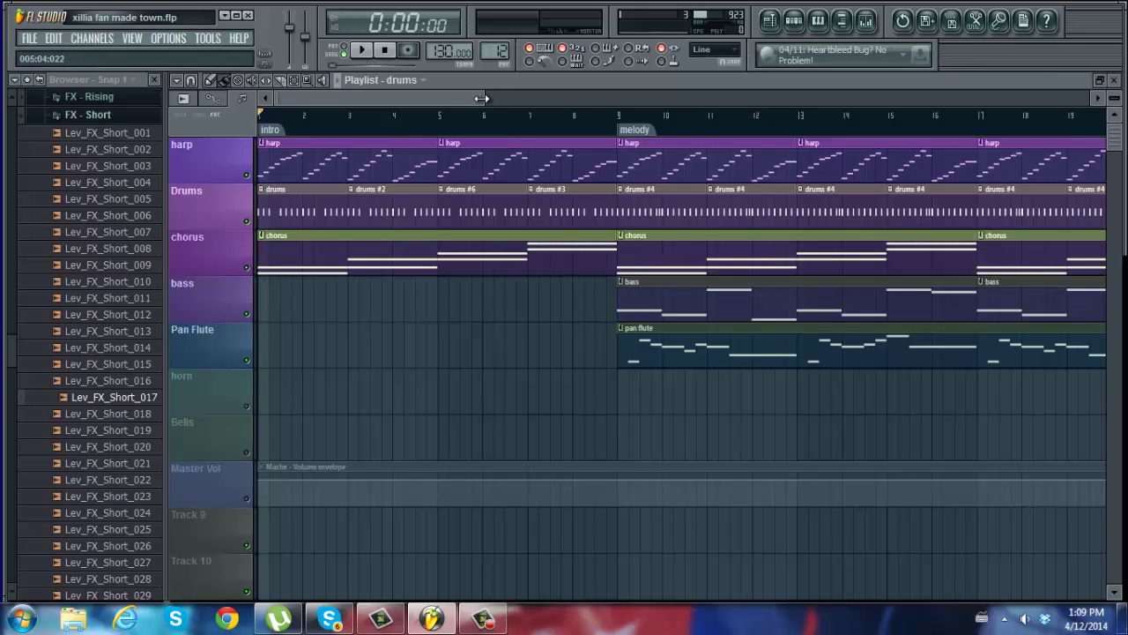
Step: Open the first bass clip of the melody section in the piano roll and play its pattern alone
{"action": "left_click_drag", "start_coordinate": [483, 96], "coordinate": [520, 88]}
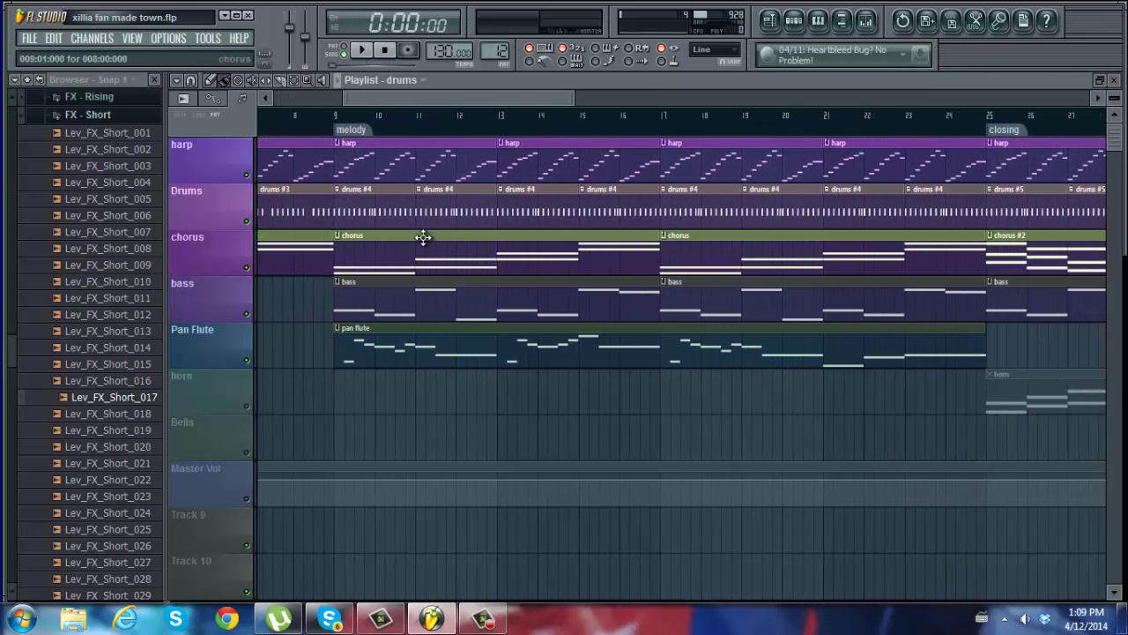
{"action": "double_click", "coordinate": [416, 292]}
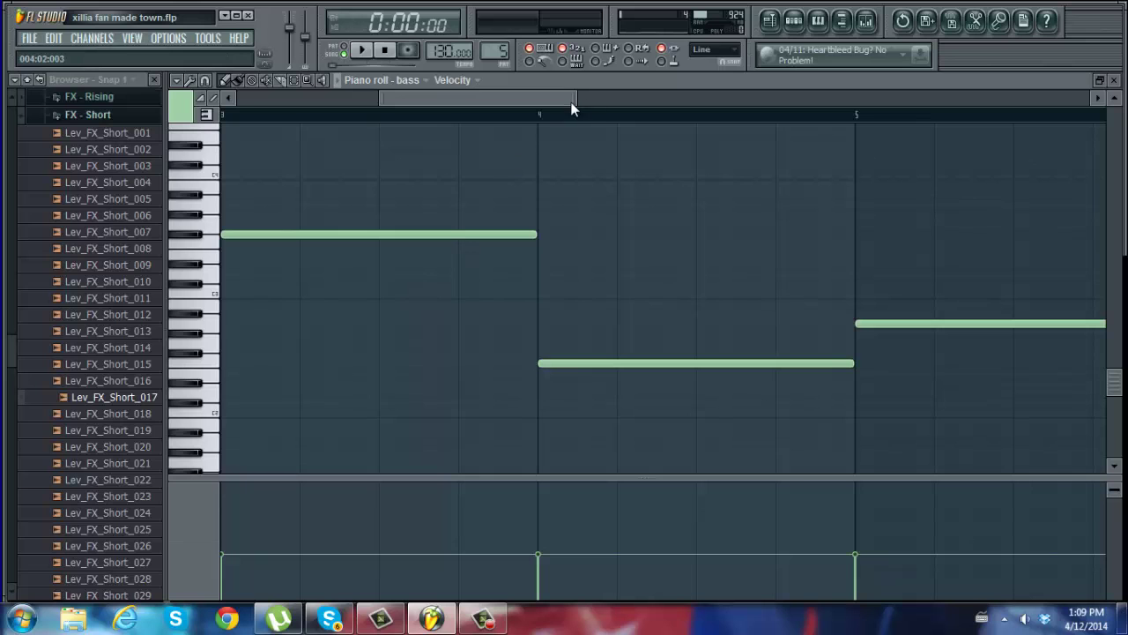
{"action": "left_click_drag", "start_coordinate": [571, 104], "coordinate": [336, 107]}
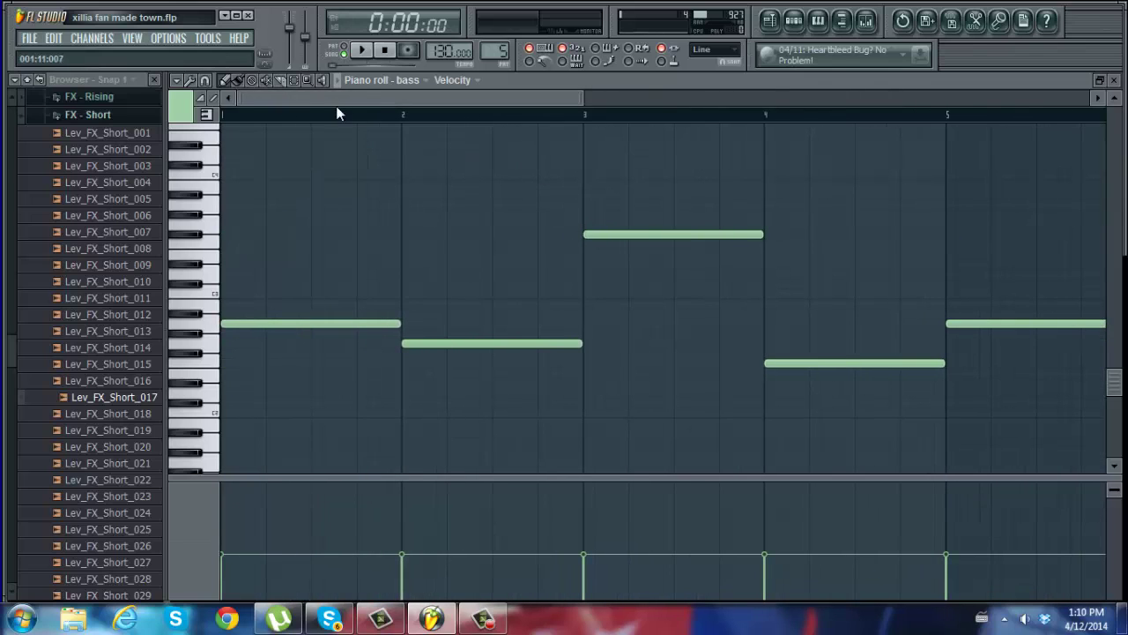
{"action": "left_click", "coordinate": [361, 50]}
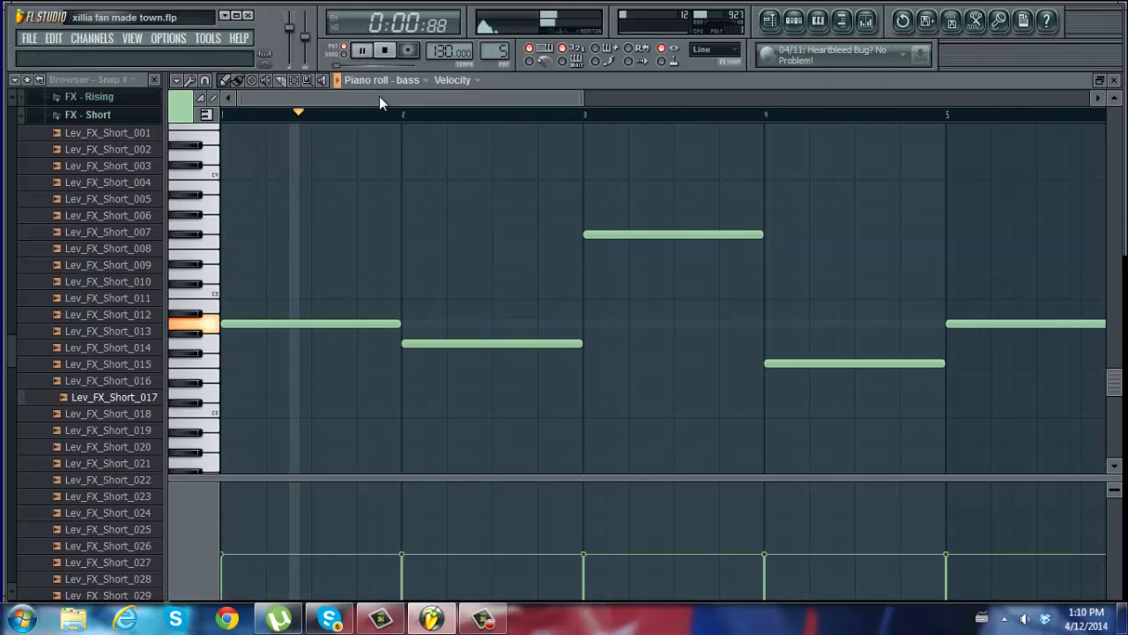
{"action": "left_click_drag", "start_coordinate": [379, 97], "coordinate": [697, 114]}
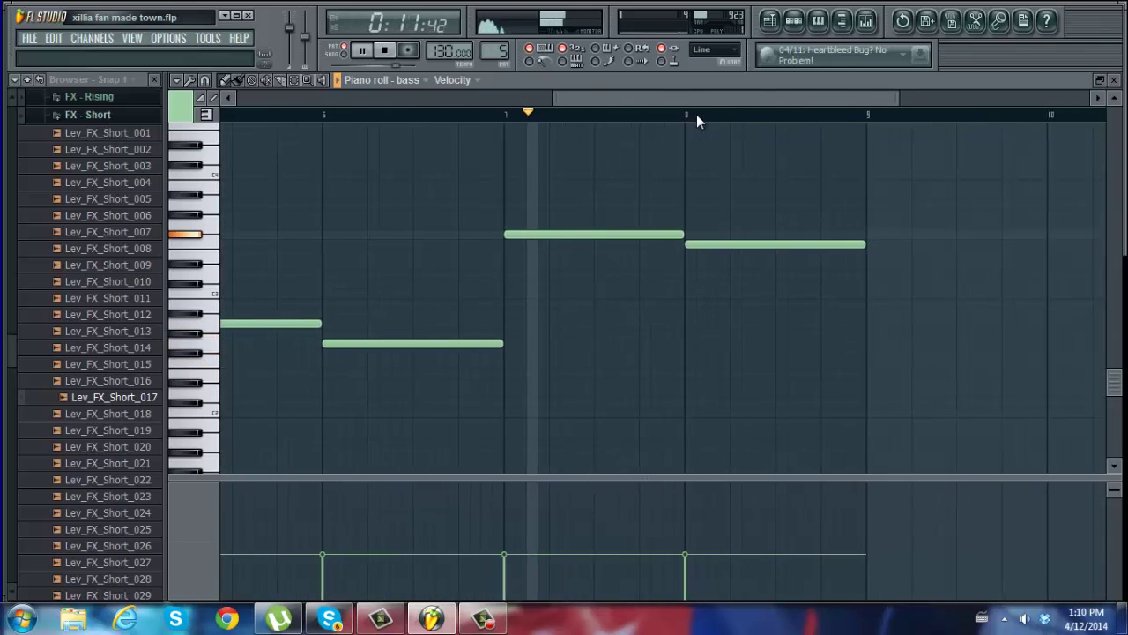
{"action": "left_click", "coordinate": [385, 51]}
Step: Return to the playlist and play the song from the melody marker at bar 9 through most of that section
{"action": "left_click", "coordinate": [769, 20]}
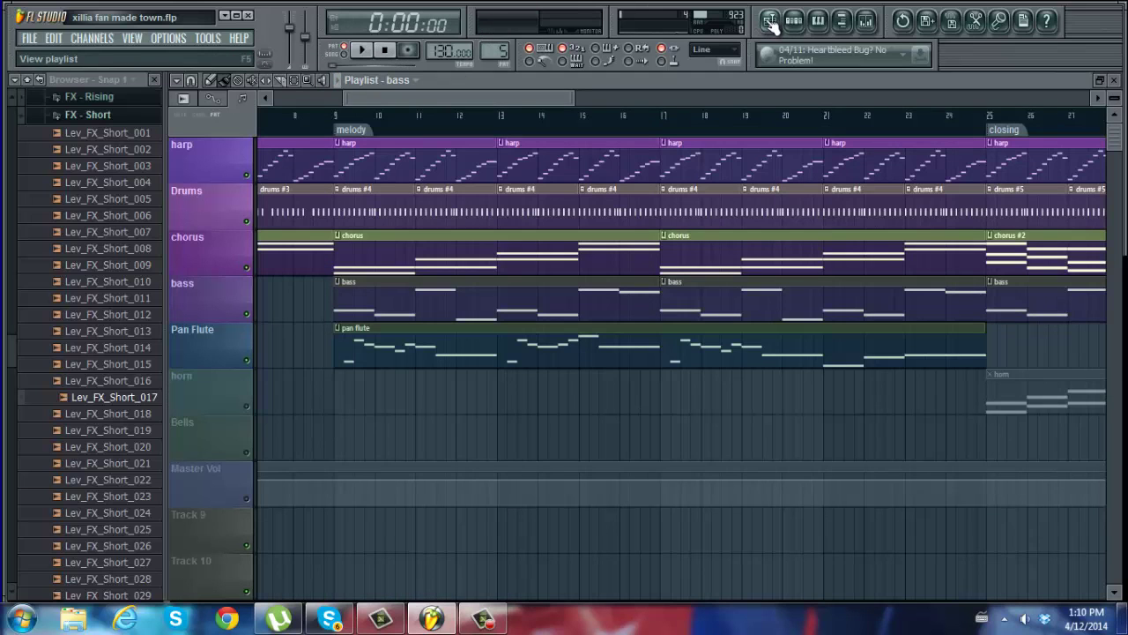
{"action": "left_click_drag", "start_coordinate": [532, 98], "coordinate": [442, 118]}
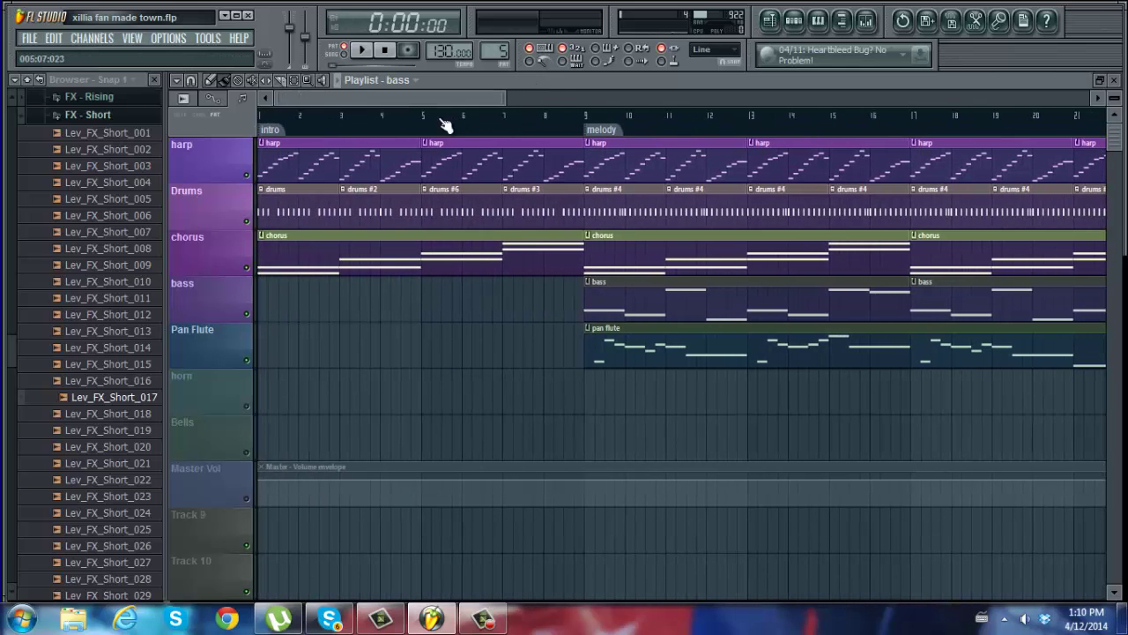
{"action": "left_click_drag", "start_coordinate": [503, 98], "coordinate": [534, 98]}
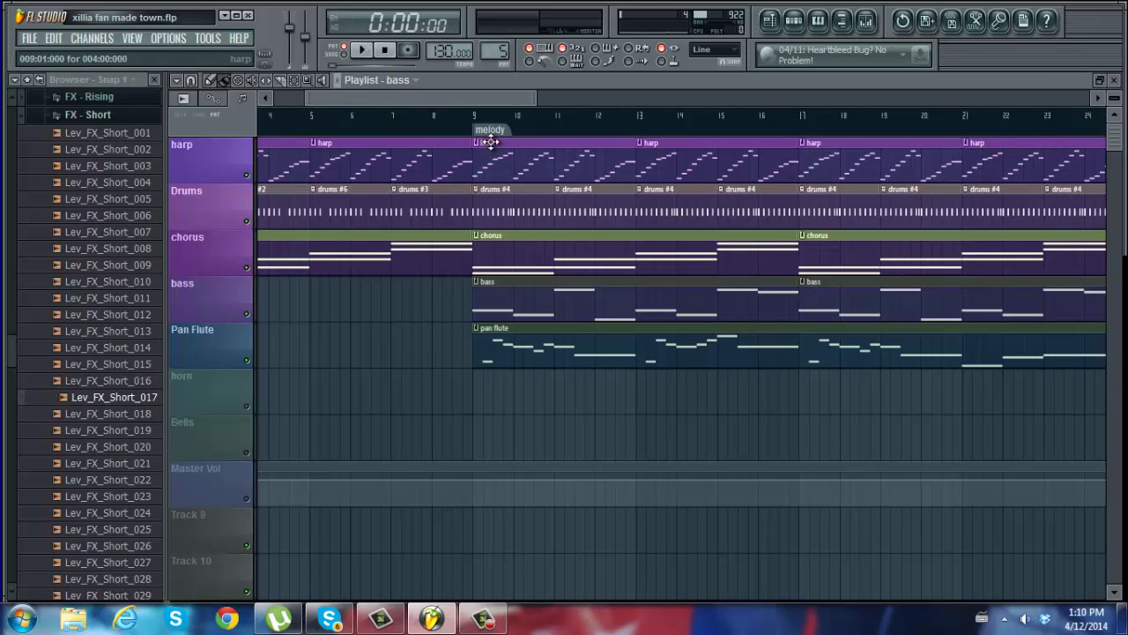
{"action": "left_click_drag", "start_coordinate": [533, 98], "coordinate": [580, 95]}
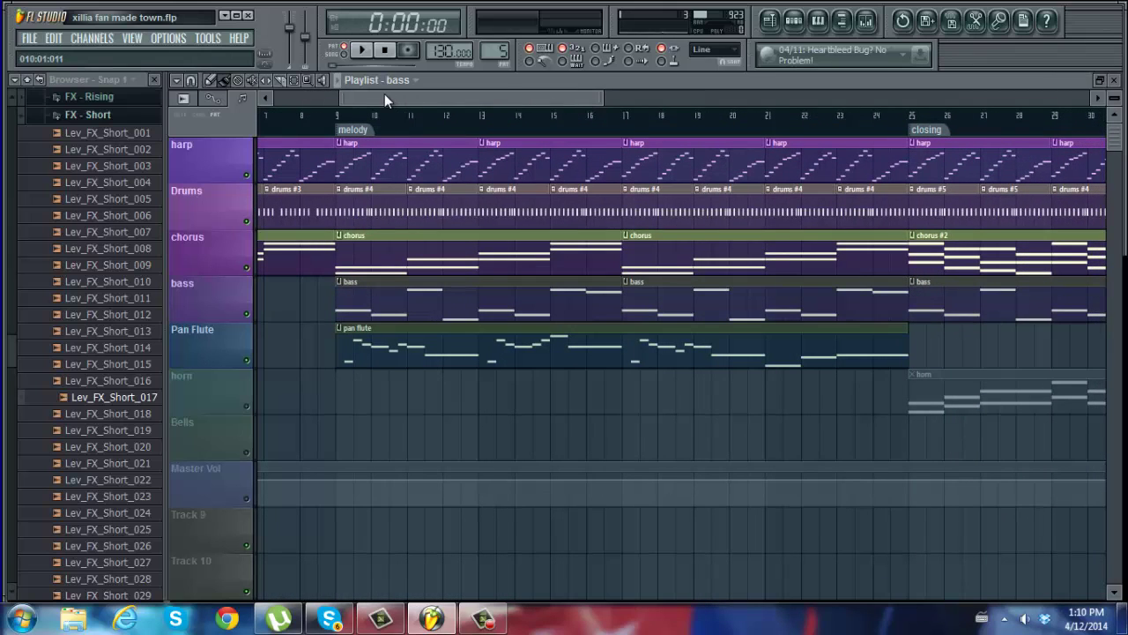
{"action": "left_click", "coordinate": [334, 116]}
{"action": "left_click", "coordinate": [359, 51]}
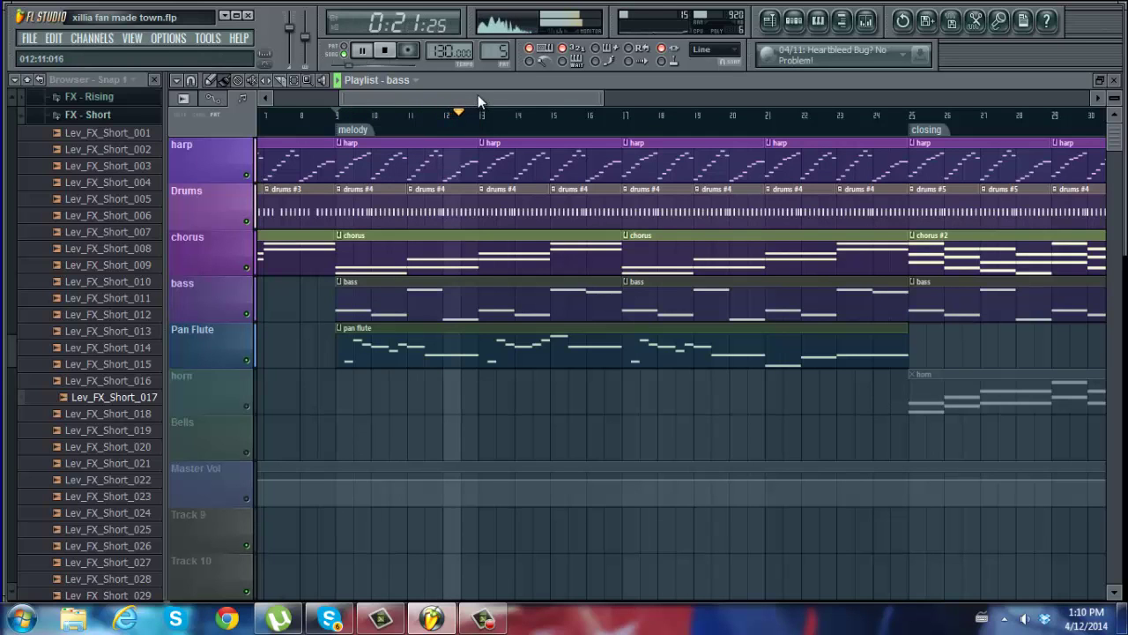
{"action": "left_click_drag", "start_coordinate": [482, 94], "coordinate": [584, 113]}
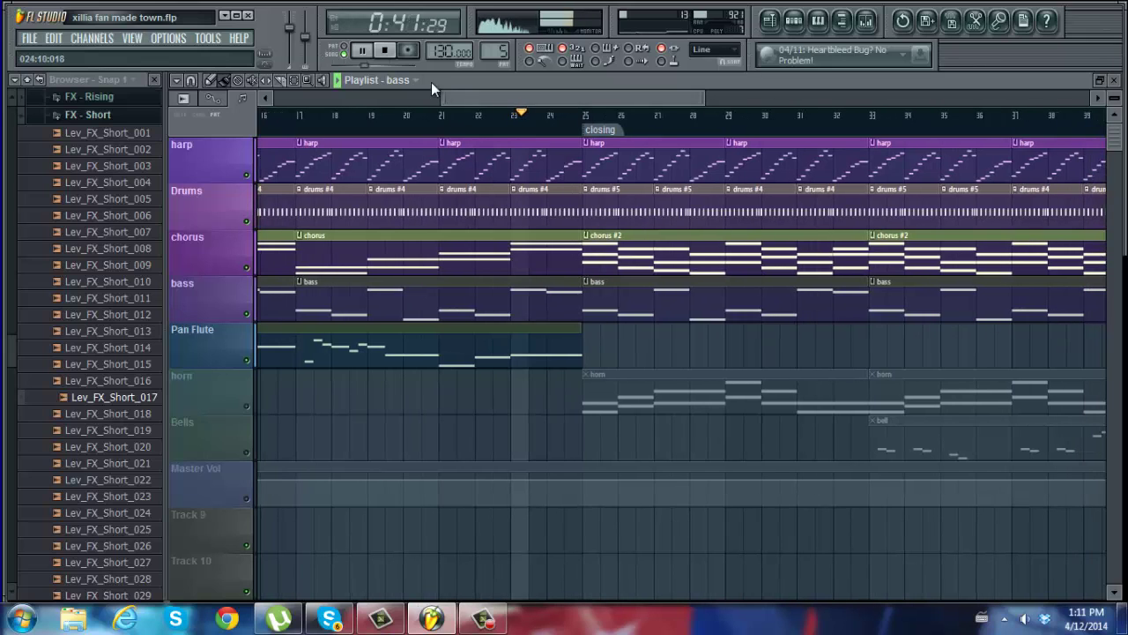
{"action": "left_click", "coordinate": [394, 55]}
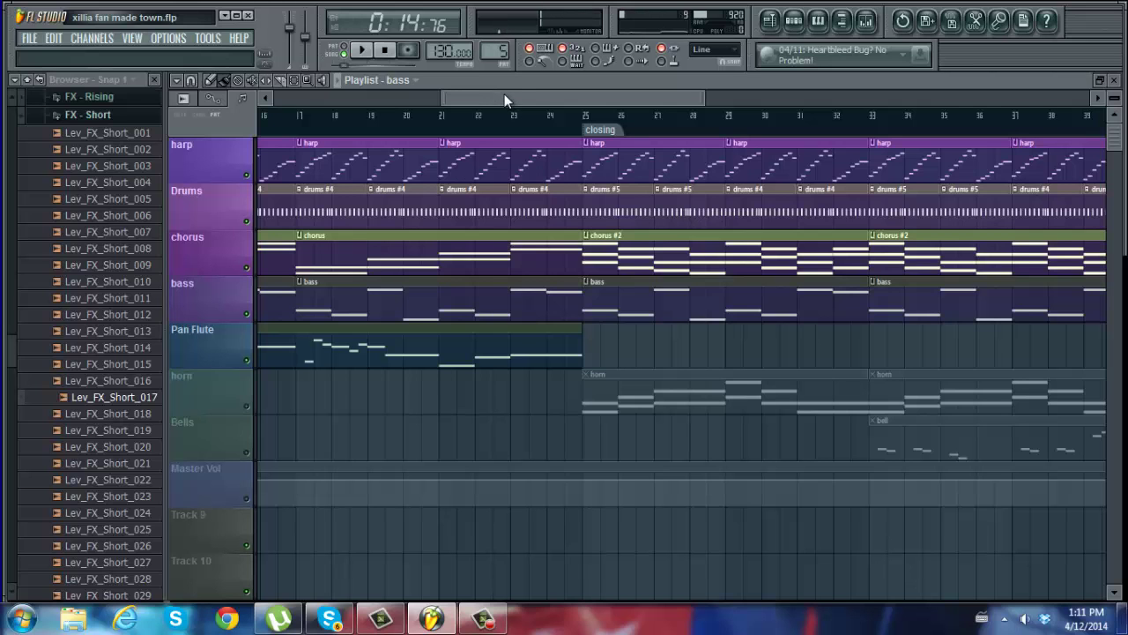
Step: Review the closing section up to the loop marker and unmute the horn track
{"action": "left_click_drag", "start_coordinate": [504, 93], "coordinate": [536, 97]}
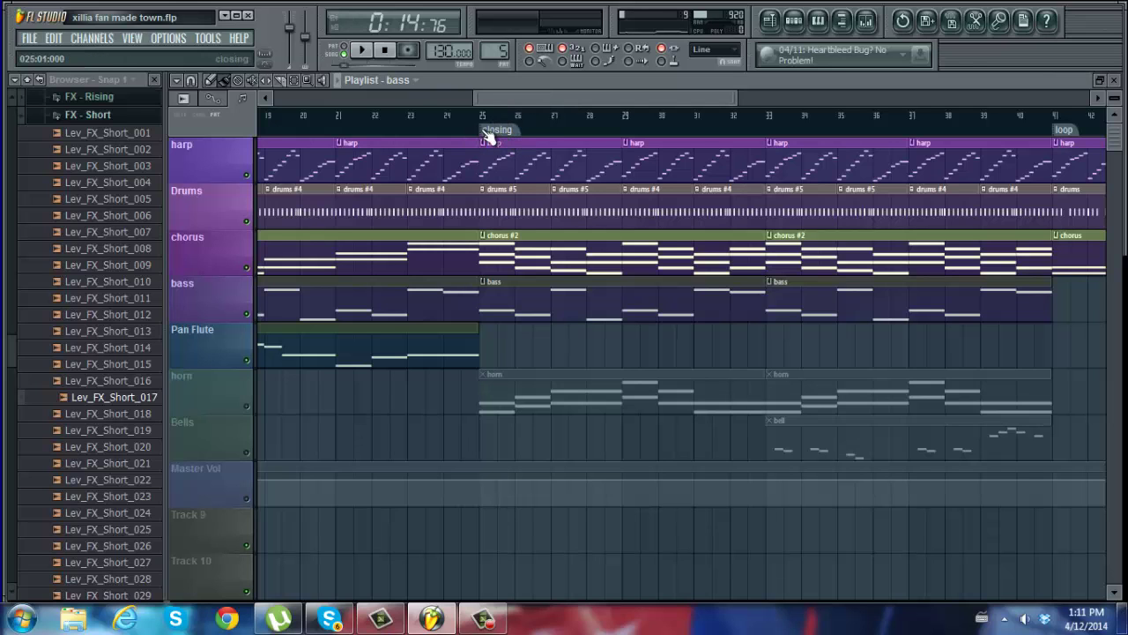
{"action": "left_click_drag", "start_coordinate": [547, 98], "coordinate": [567, 97]}
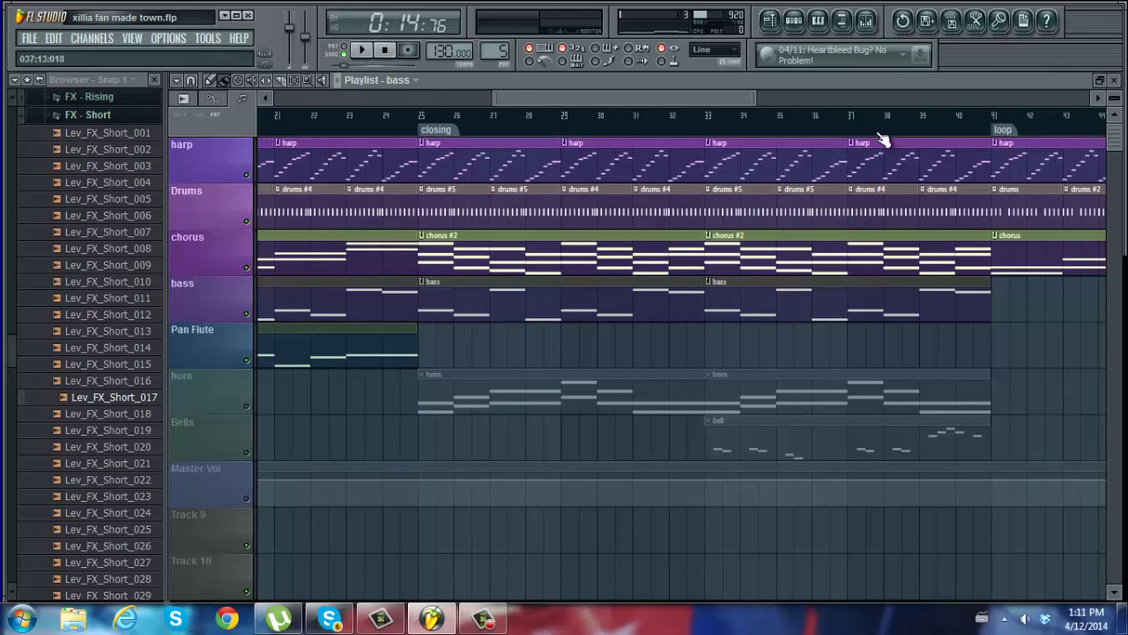
{"action": "left_click_drag", "start_coordinate": [703, 104], "coordinate": [834, 97]}
{"action": "left_click_drag", "start_coordinate": [713, 97], "coordinate": [701, 96]}
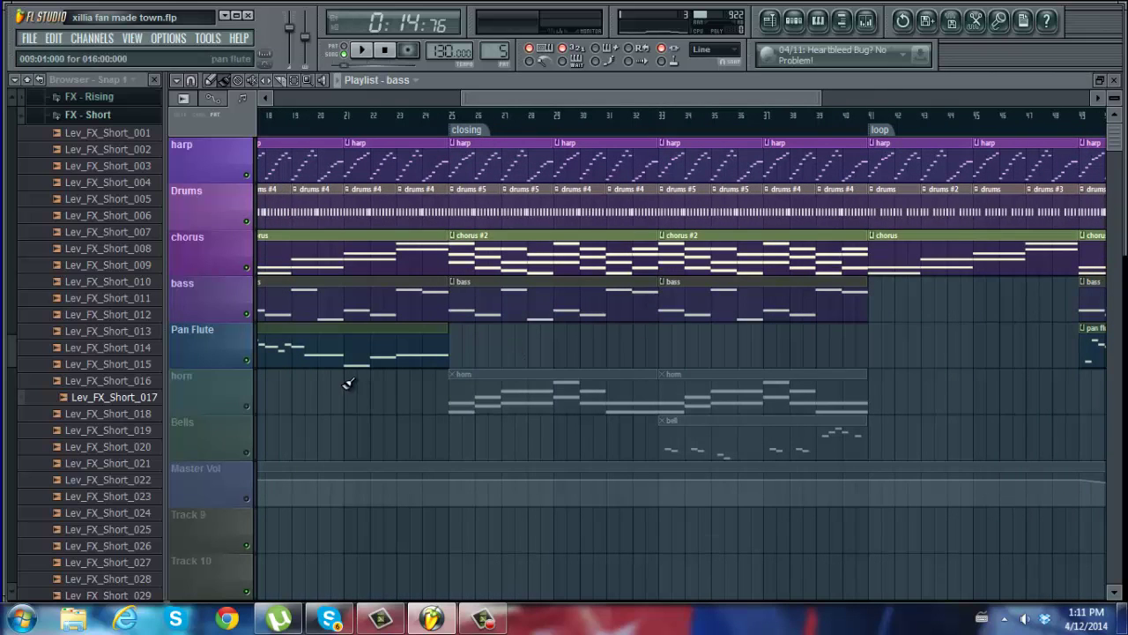
{"action": "left_click", "coordinate": [248, 407]}
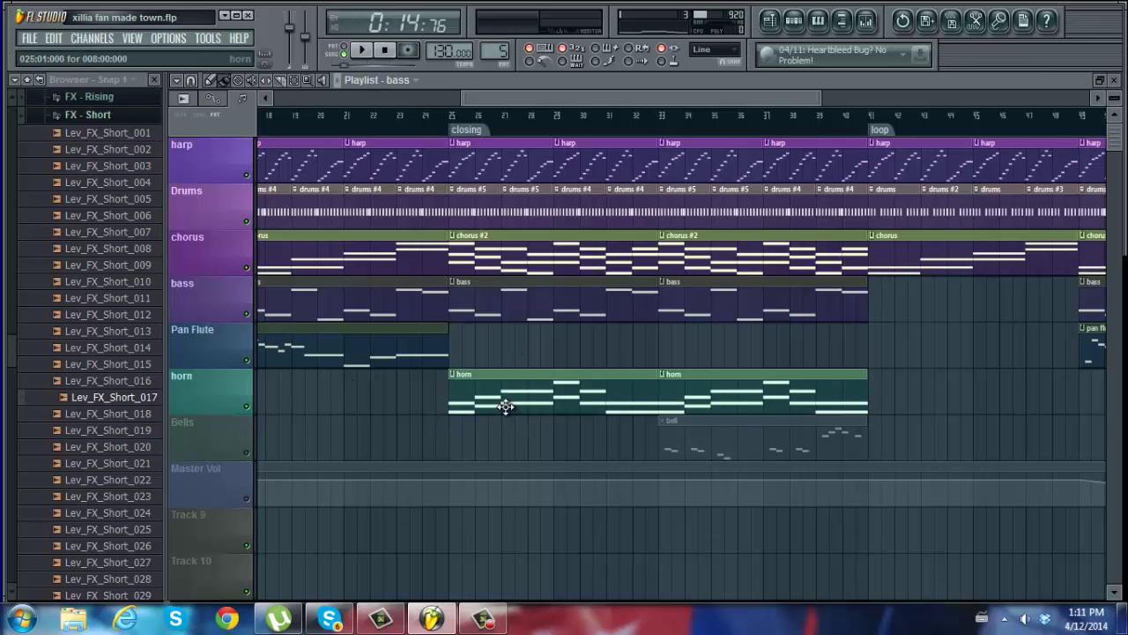
Step: Unmute the Bells track in the playlist and select its bell clip in the closing section
{"action": "left_click", "coordinate": [248, 453]}
{"action": "left_click", "coordinate": [740, 446]}
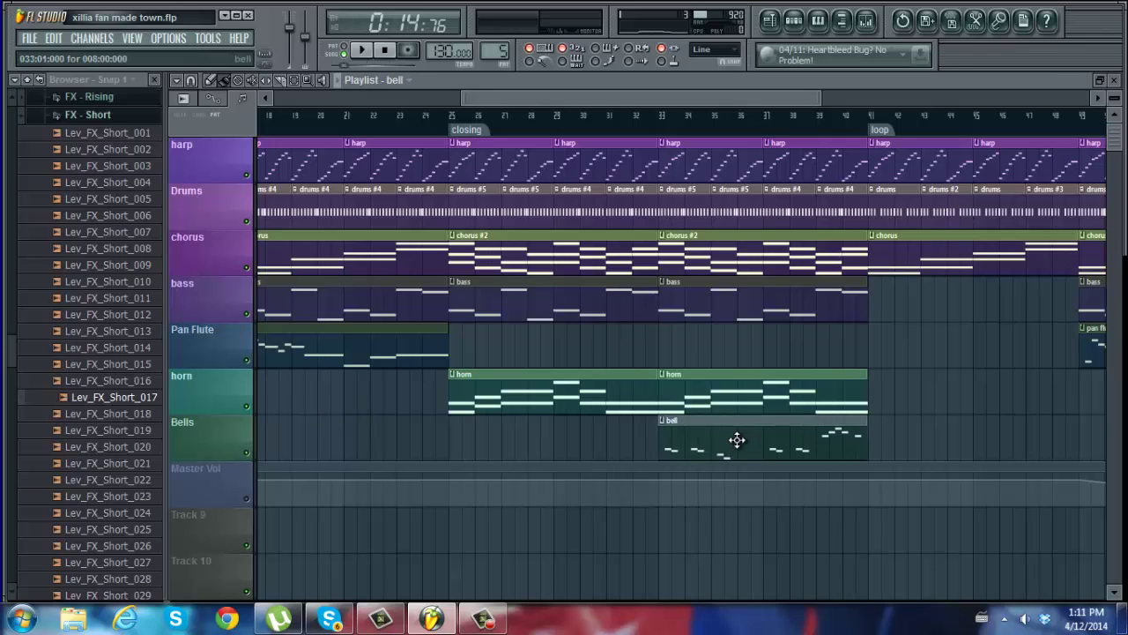
{"action": "left_click_drag", "start_coordinate": [737, 440], "coordinate": [739, 441]}
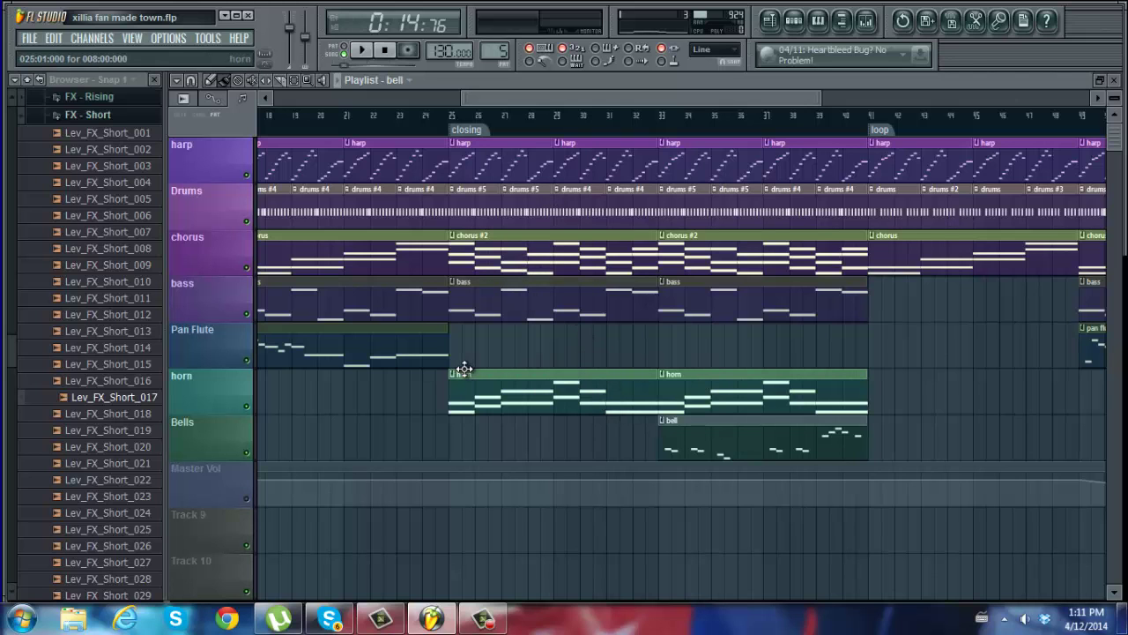
Step: Open the first chorus #2 clip of the closing section in the piano roll and play its pattern alone
{"action": "left_click_drag", "start_coordinate": [627, 95], "coordinate": [501, 143]}
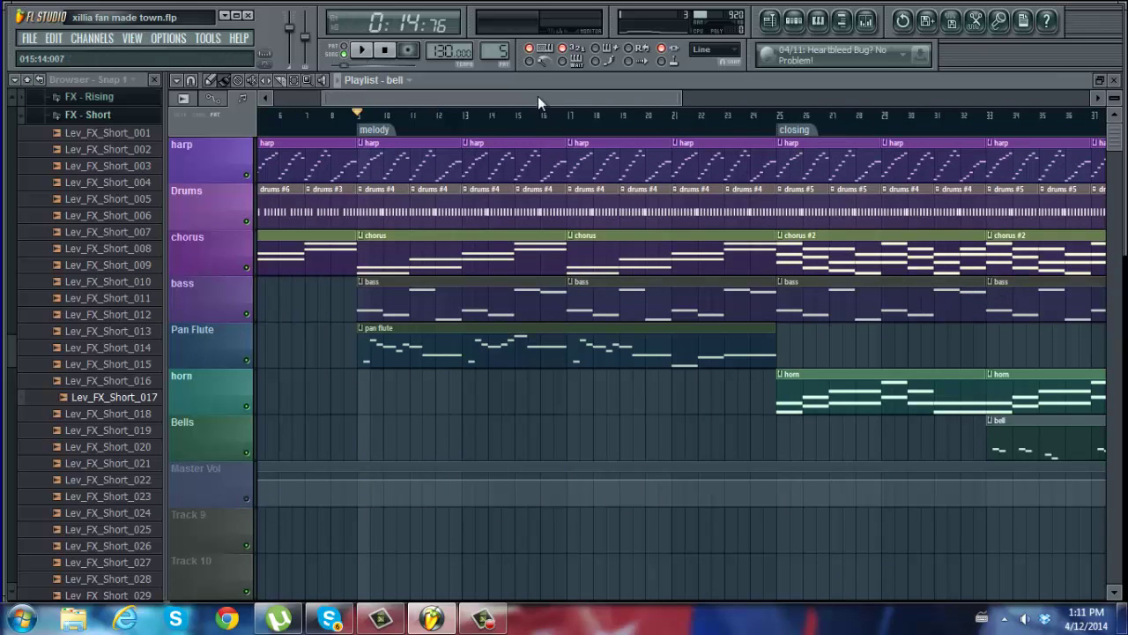
{"action": "left_click_drag", "start_coordinate": [538, 99], "coordinate": [628, 98]}
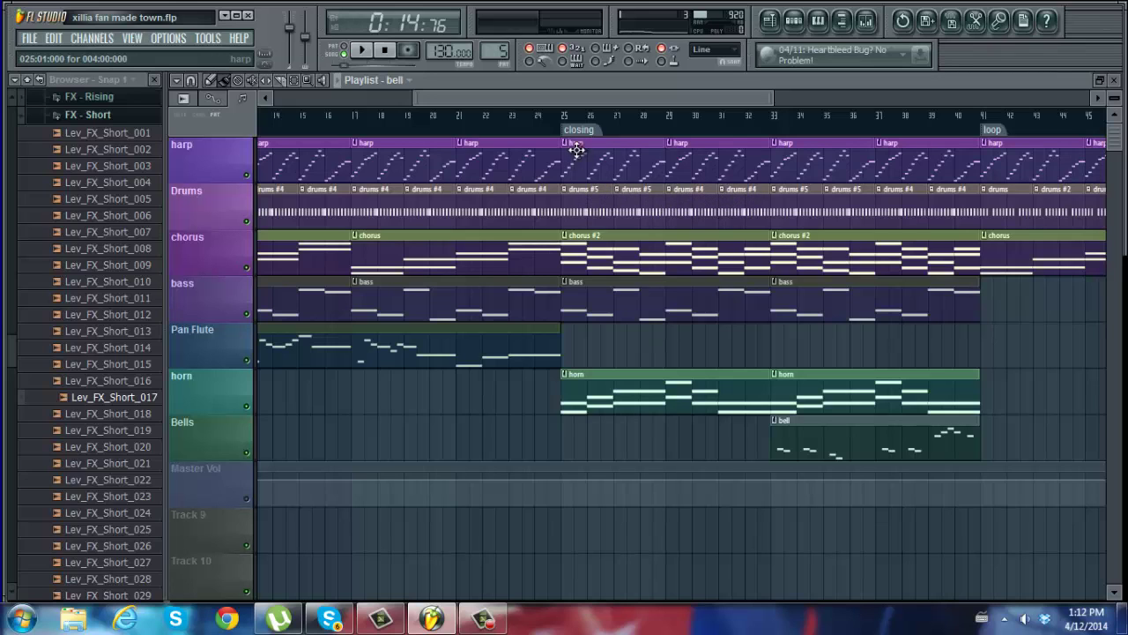
{"action": "left_click", "coordinate": [610, 162]}
{"action": "left_click_drag", "start_coordinate": [592, 92], "coordinate": [618, 97]}
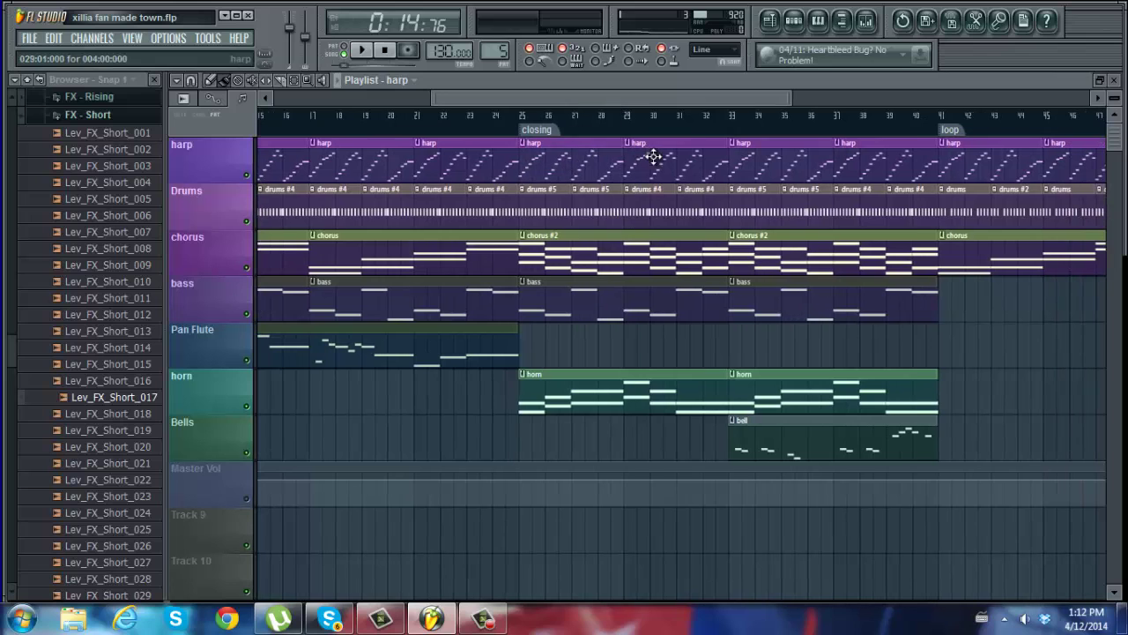
{"action": "scroll", "coordinate": [746, 98], "scroll_direction": "down", "scroll_amount": 1}
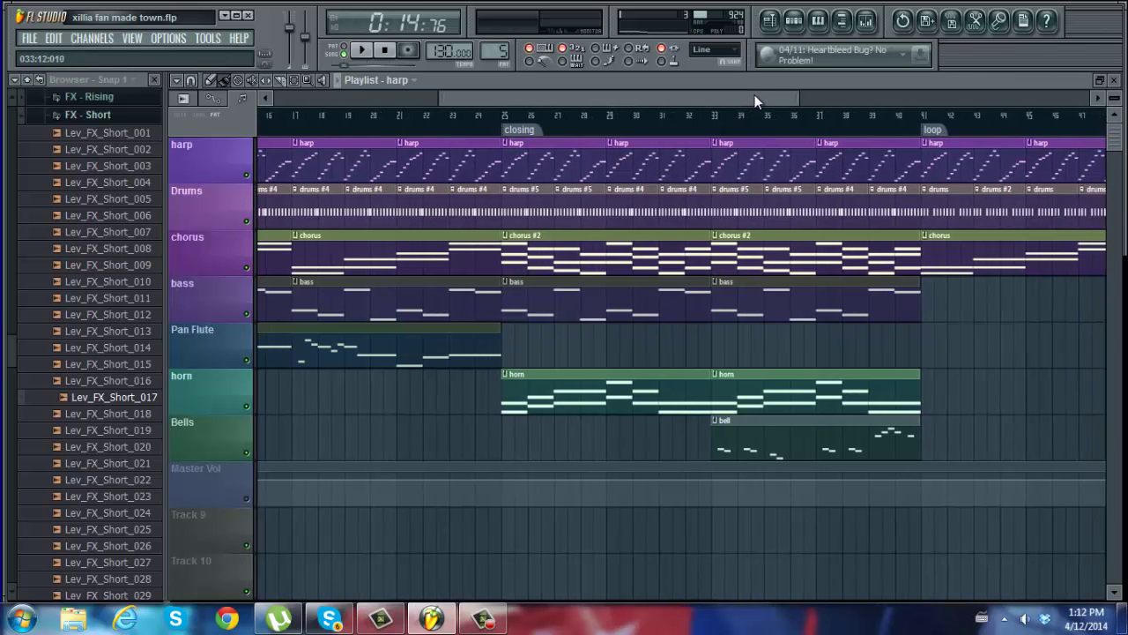
{"action": "left_click_drag", "start_coordinate": [744, 97], "coordinate": [767, 95]}
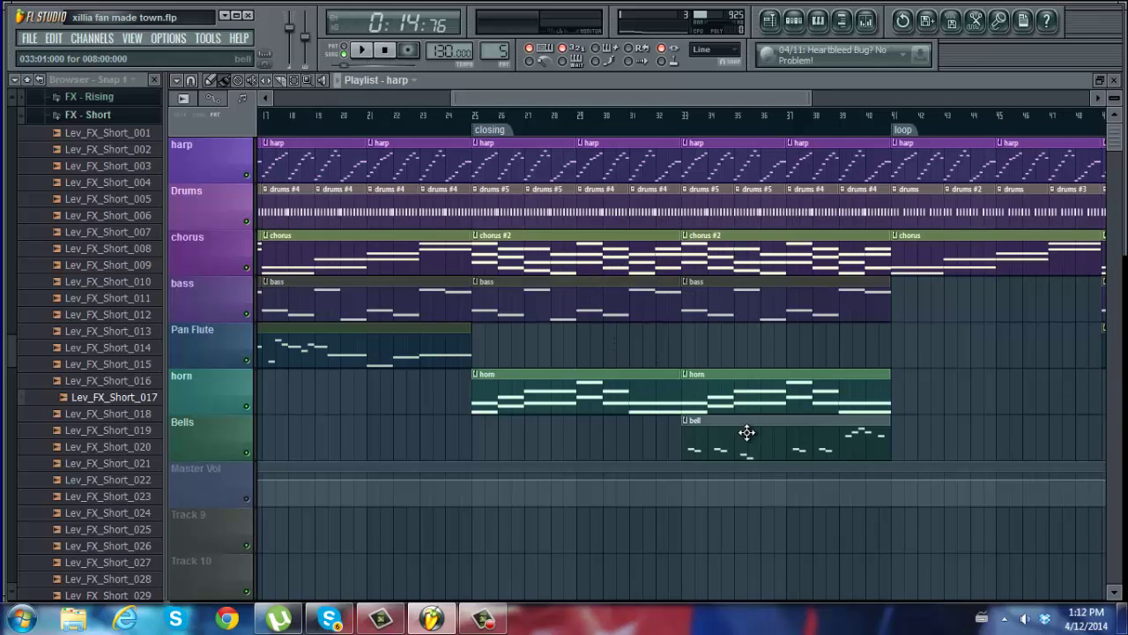
{"action": "double_click", "coordinate": [530, 243]}
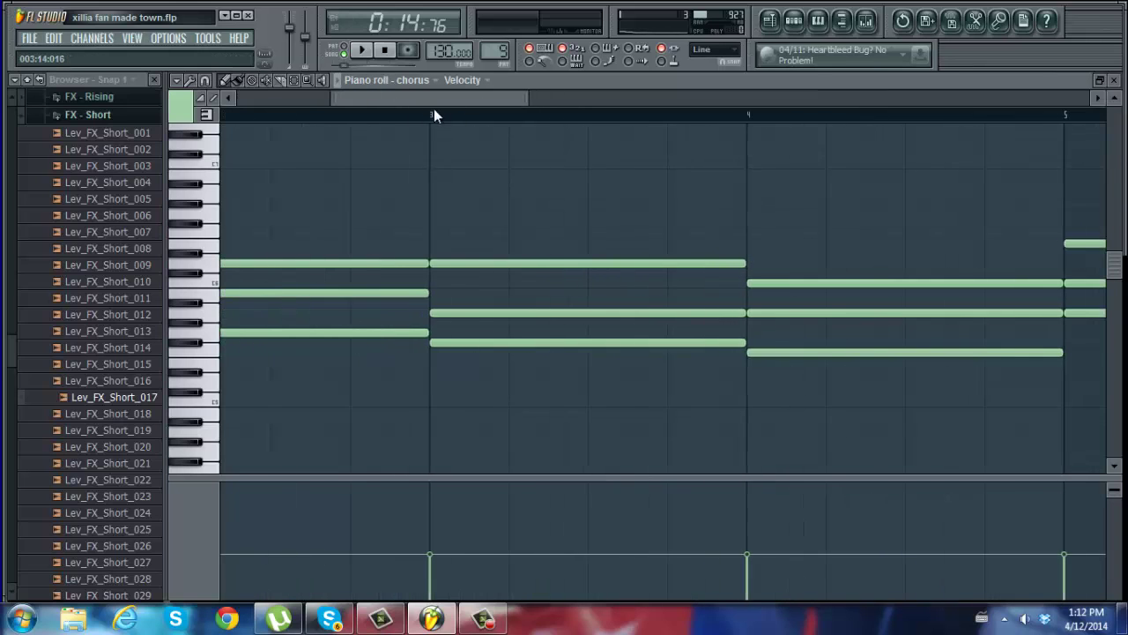
{"action": "left_click", "coordinate": [363, 53]}
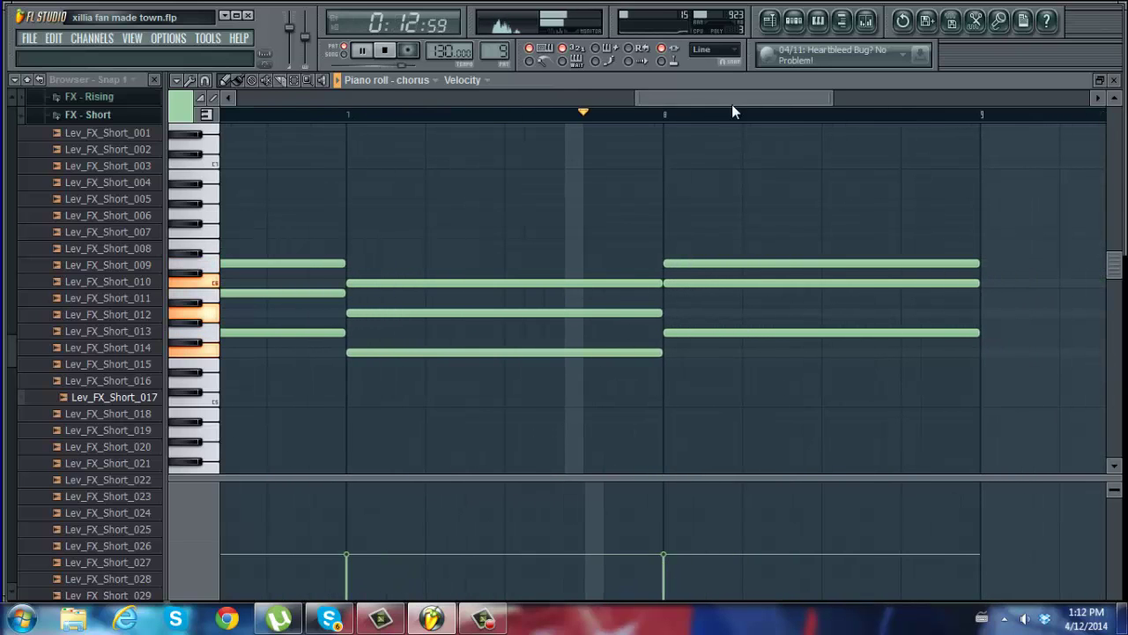
{"action": "left_click", "coordinate": [385, 50]}
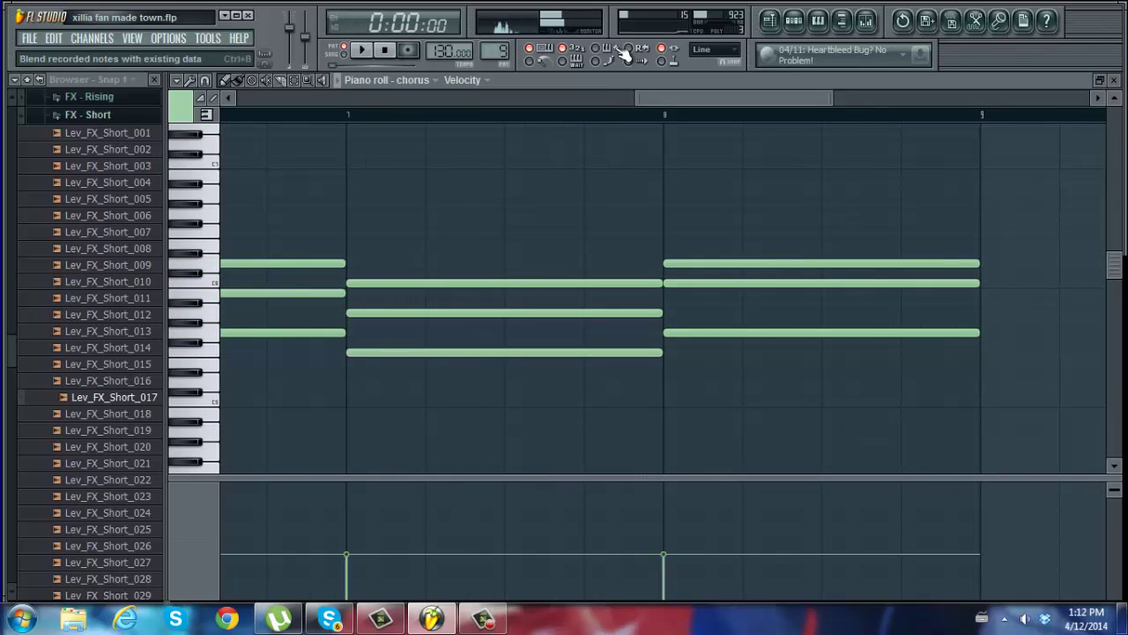
Step: Return to the playlist and play the song from the closing marker at bar 25
{"action": "left_click", "coordinate": [771, 21]}
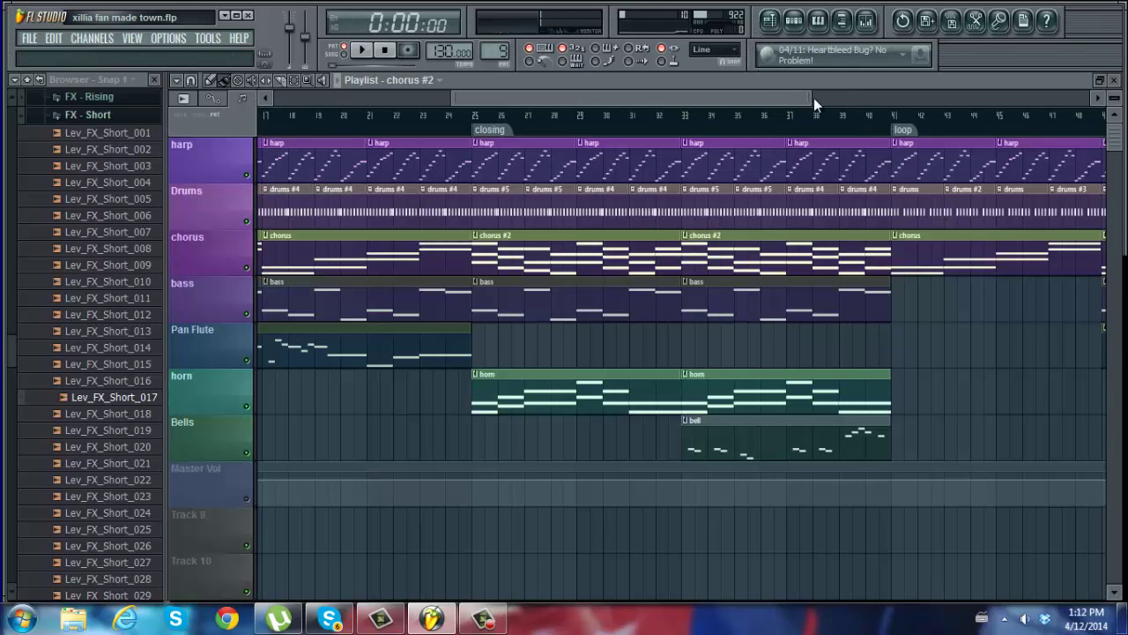
{"action": "left_click_drag", "start_coordinate": [810, 95], "coordinate": [840, 90]}
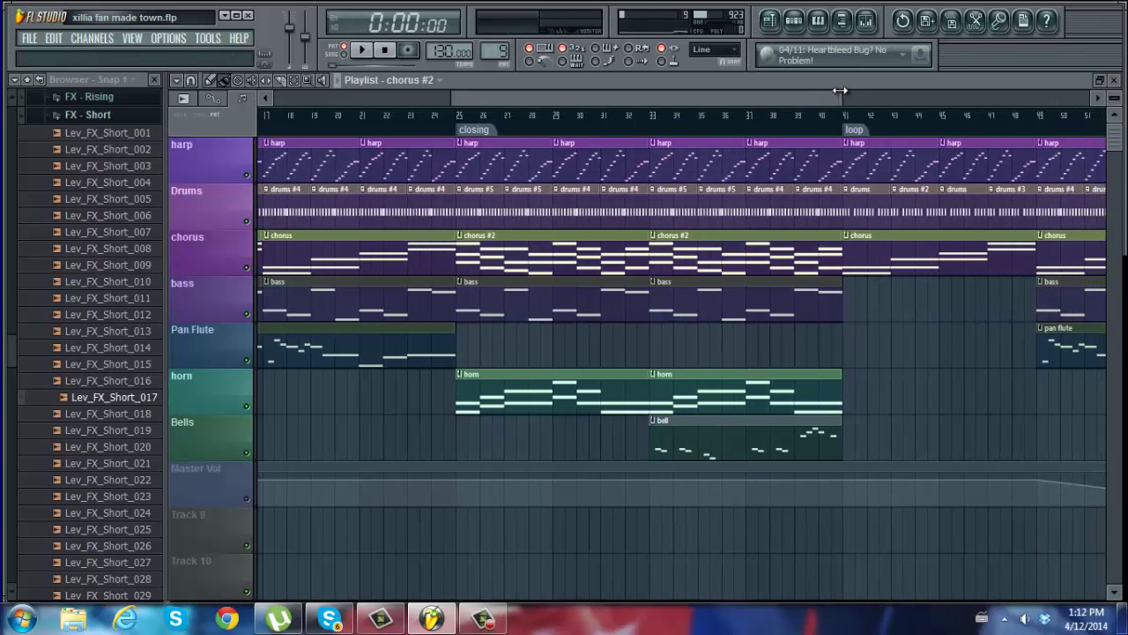
{"action": "scroll", "coordinate": [811, 99], "scroll_direction": "down", "scroll_amount": 2}
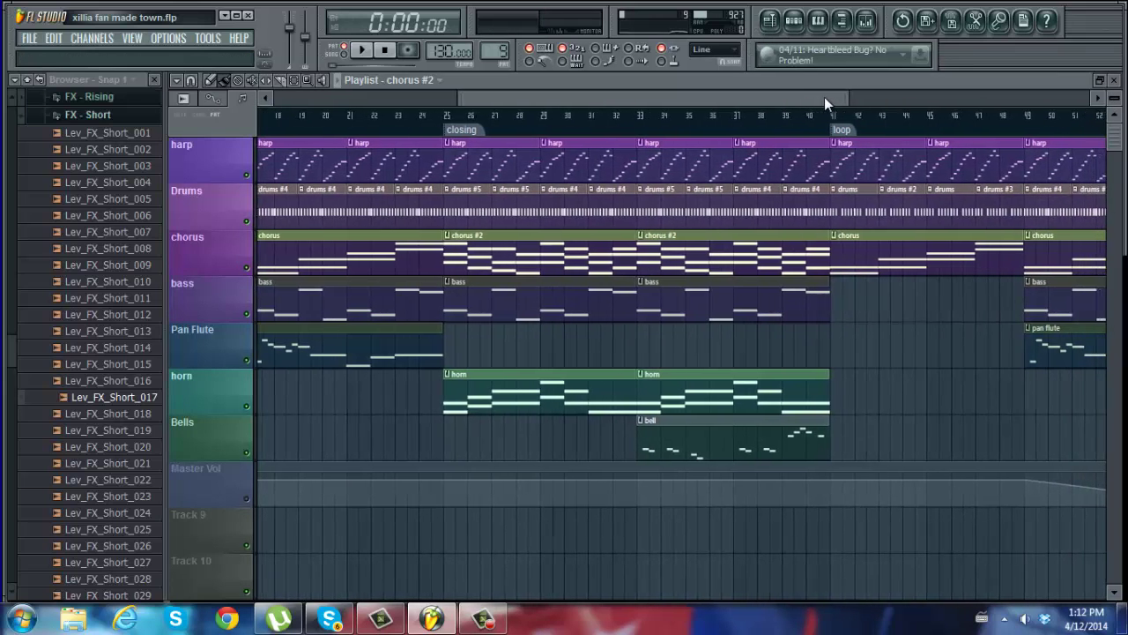
{"action": "left_click", "coordinate": [442, 125]}
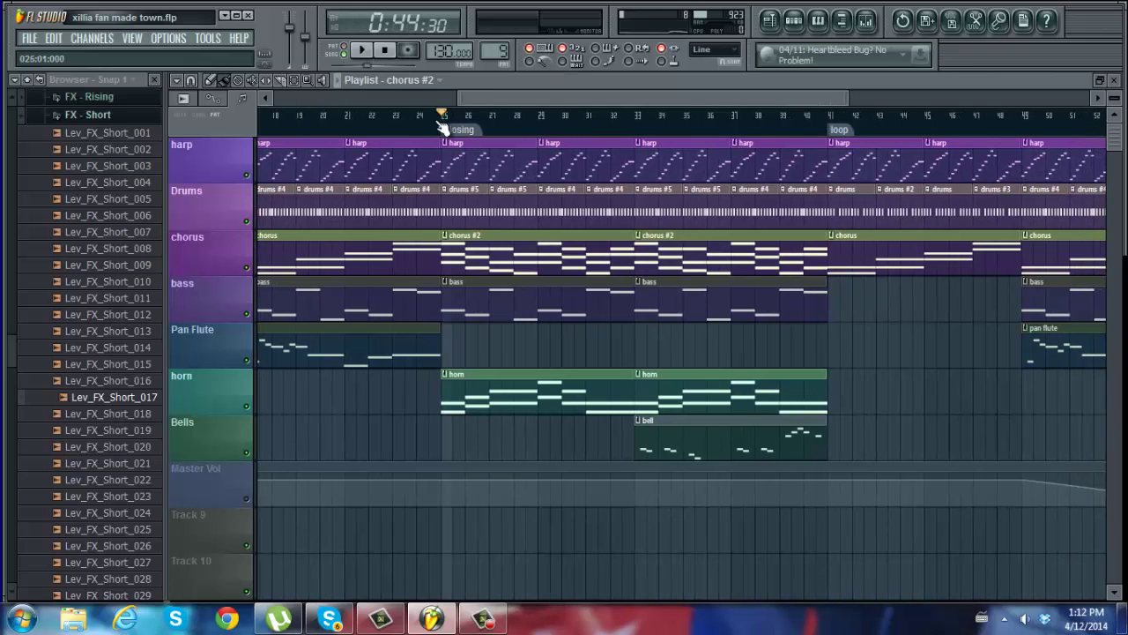
{"action": "left_click", "coordinate": [362, 50]}
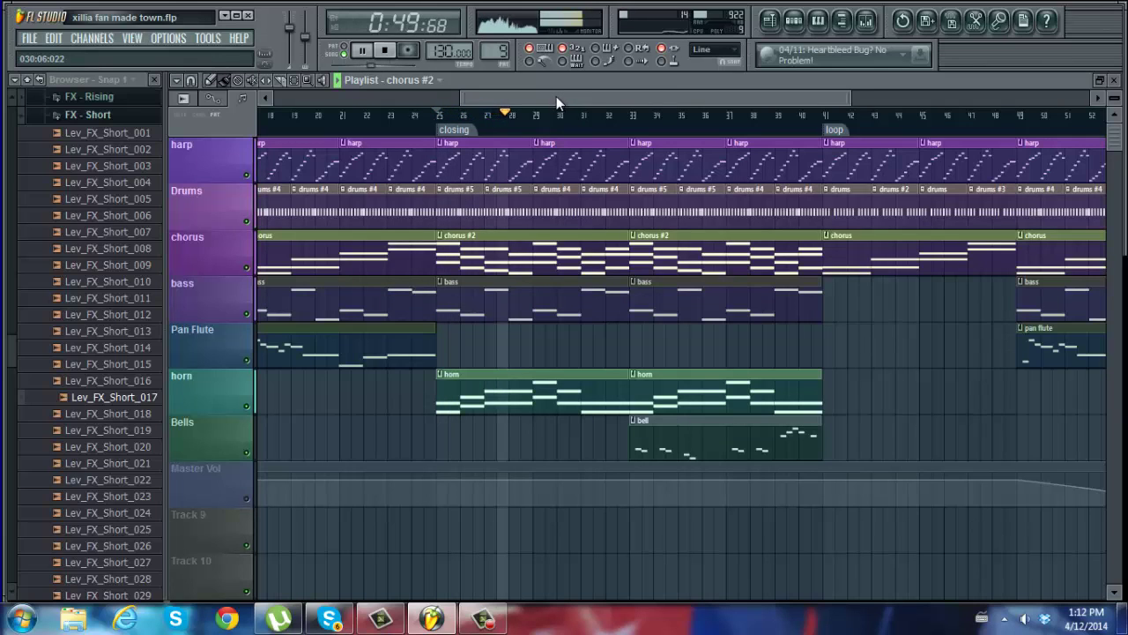
Step: Follow the first horn clip's notes in the piano roll during playback, stop the song and return to the playlist
{"action": "double_click", "coordinate": [575, 402]}
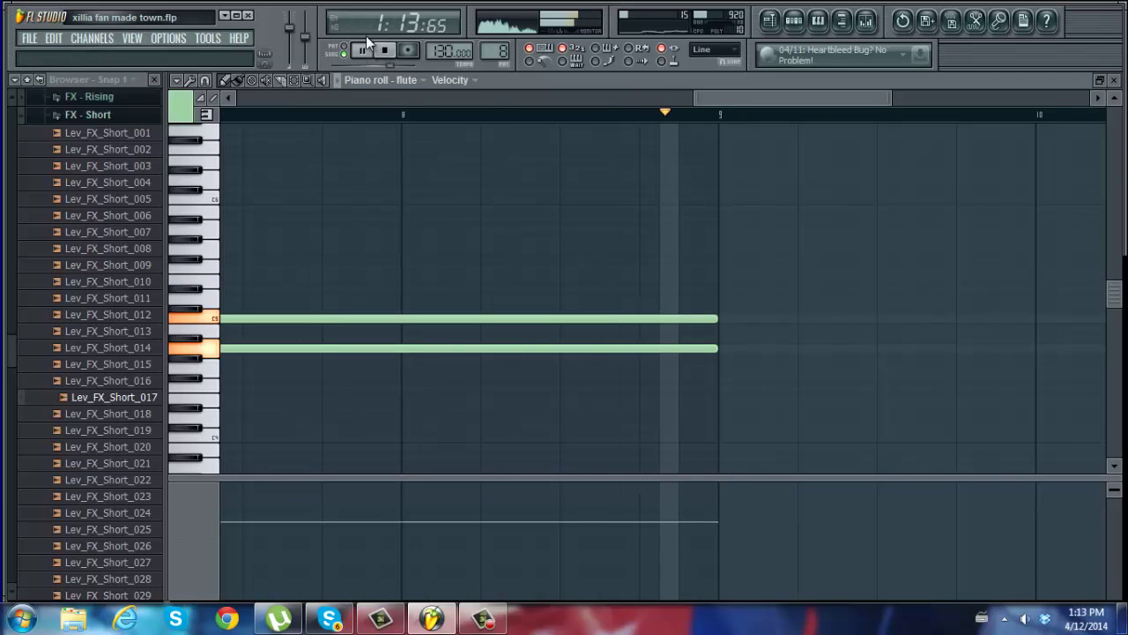
{"action": "left_click", "coordinate": [384, 51]}
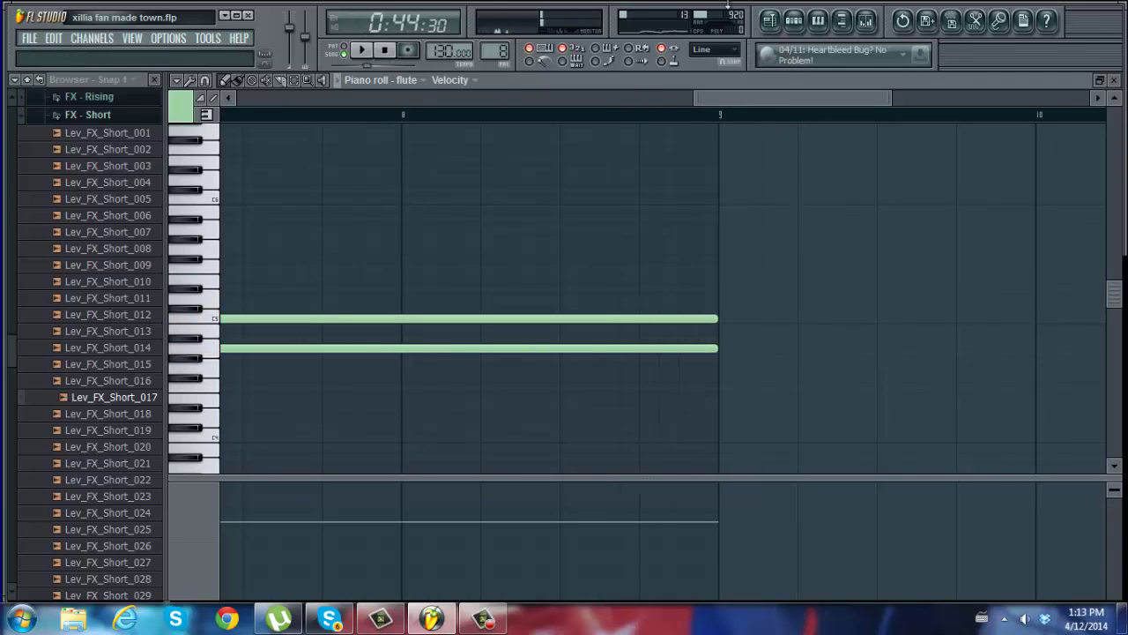
{"action": "left_click", "coordinate": [772, 19]}
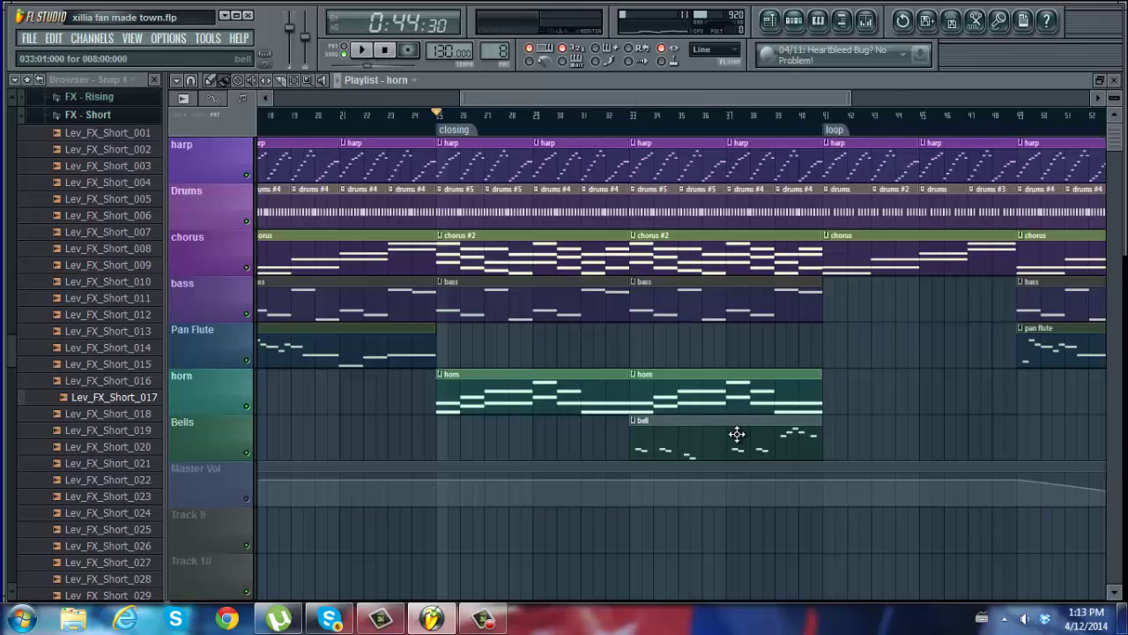
Step: Inspect the bell clip's notes in the piano roll, return to the playlist and view the loop section through the song's end
{"action": "double_click", "coordinate": [736, 433]}
{"action": "left_click_drag", "start_coordinate": [555, 101], "coordinate": [590, 104]}
{"action": "key", "text": "F5"}
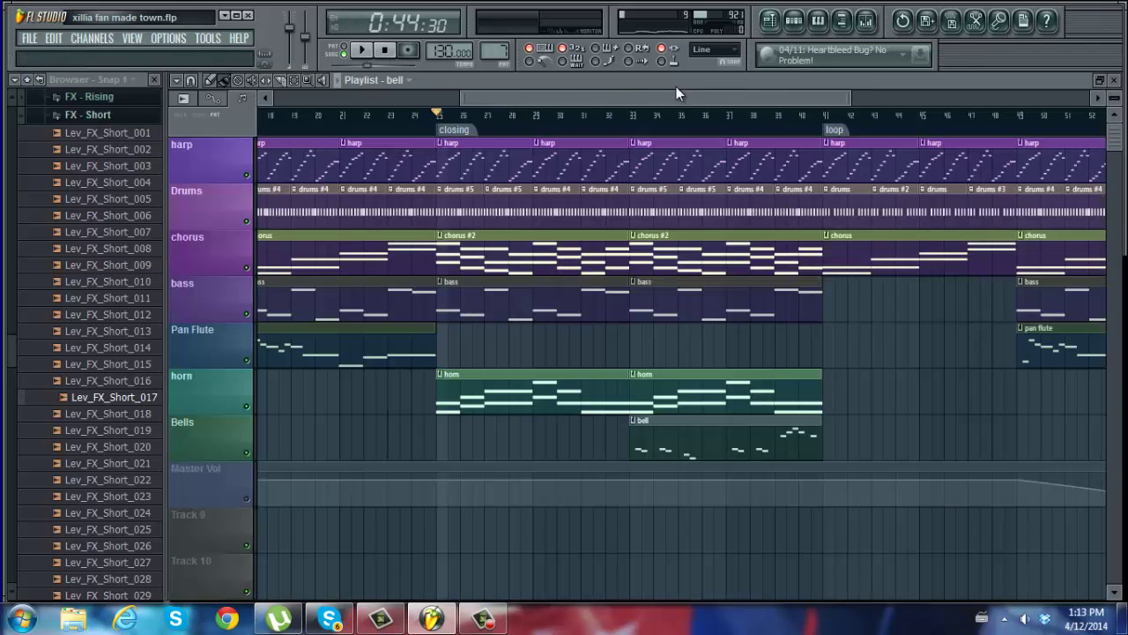
{"action": "left_click_drag", "start_coordinate": [706, 106], "coordinate": [908, 147]}
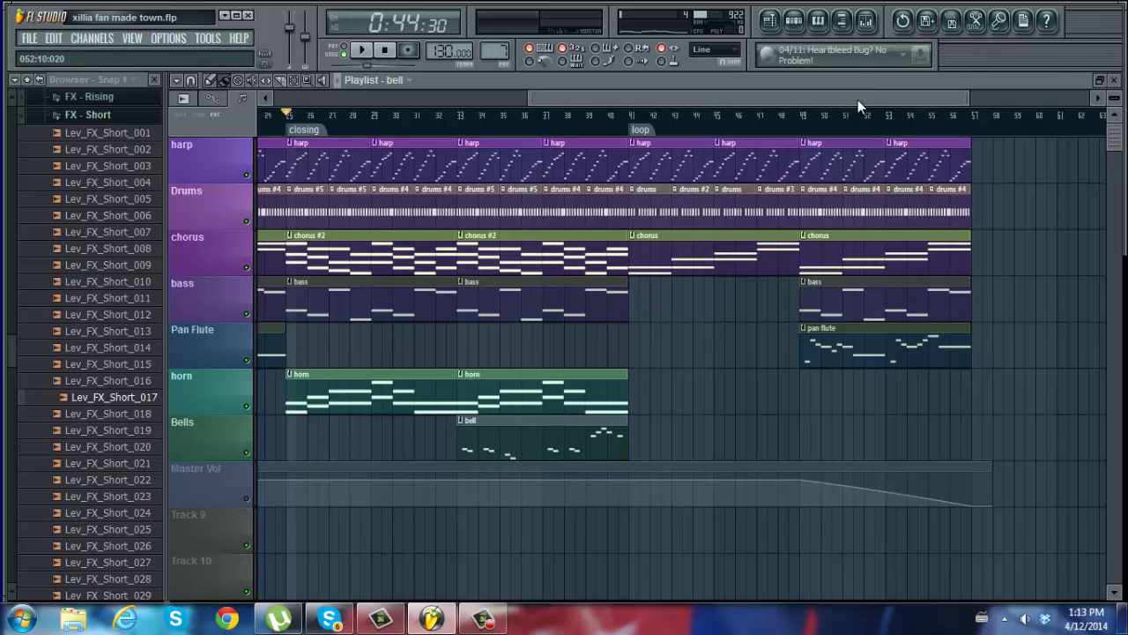